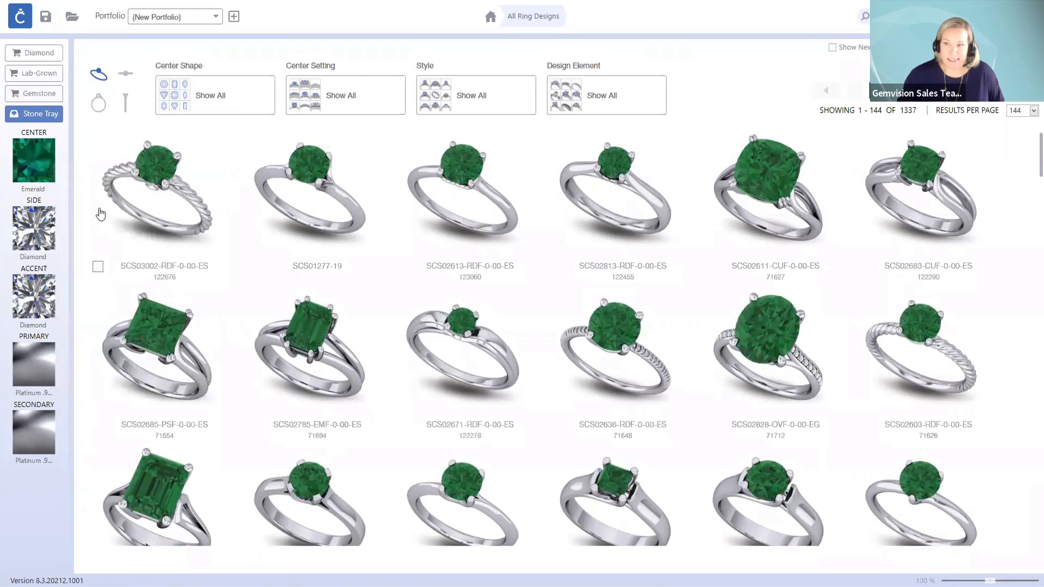
- Change the center stone to diamond and both the primary and secondary metals to 14K rose gold
left_click(34, 158)
left_click(68, 174)
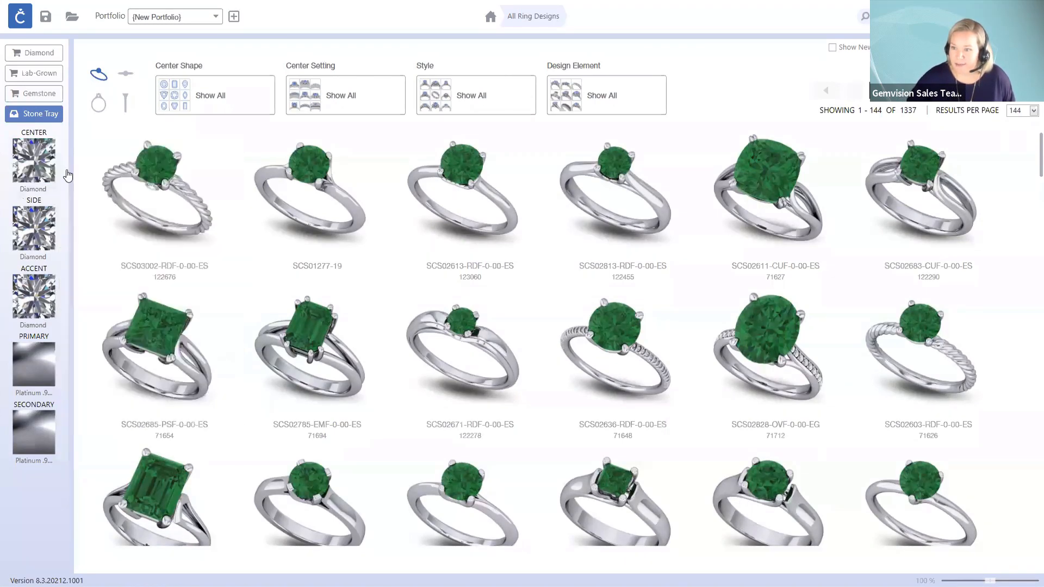
left_click(39, 359)
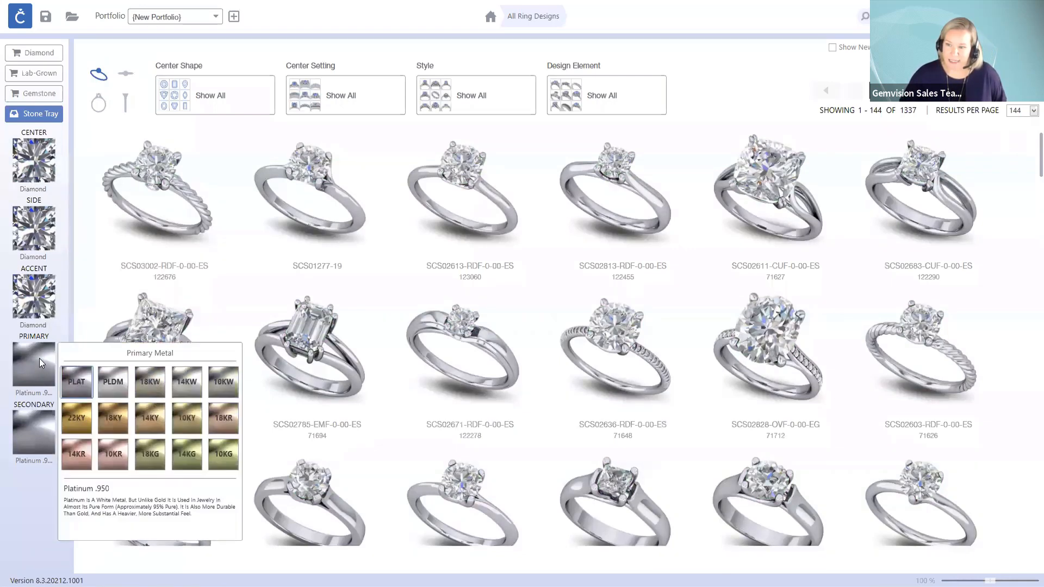
left_click(76, 454)
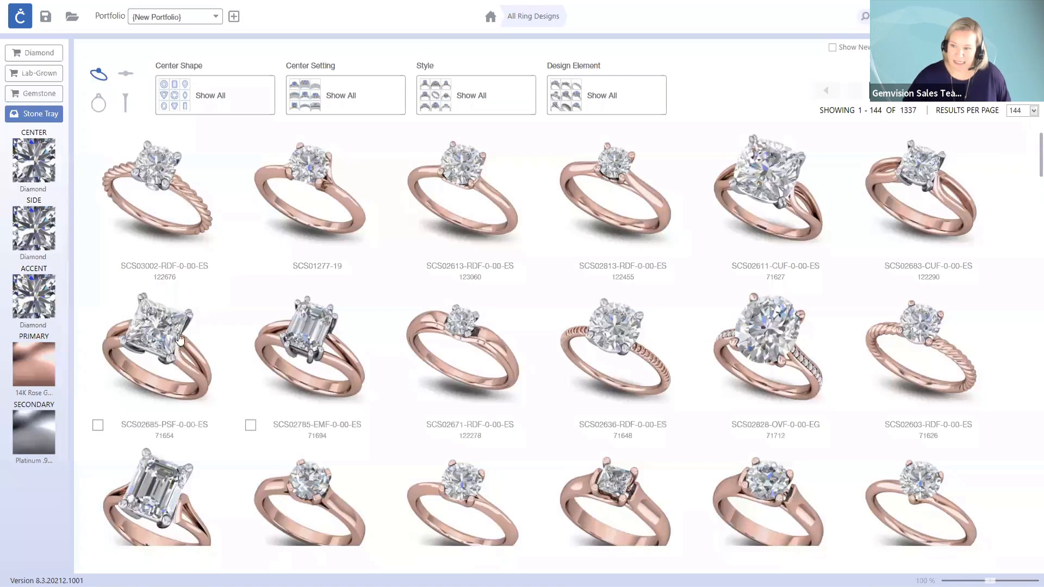
left_click(47, 434)
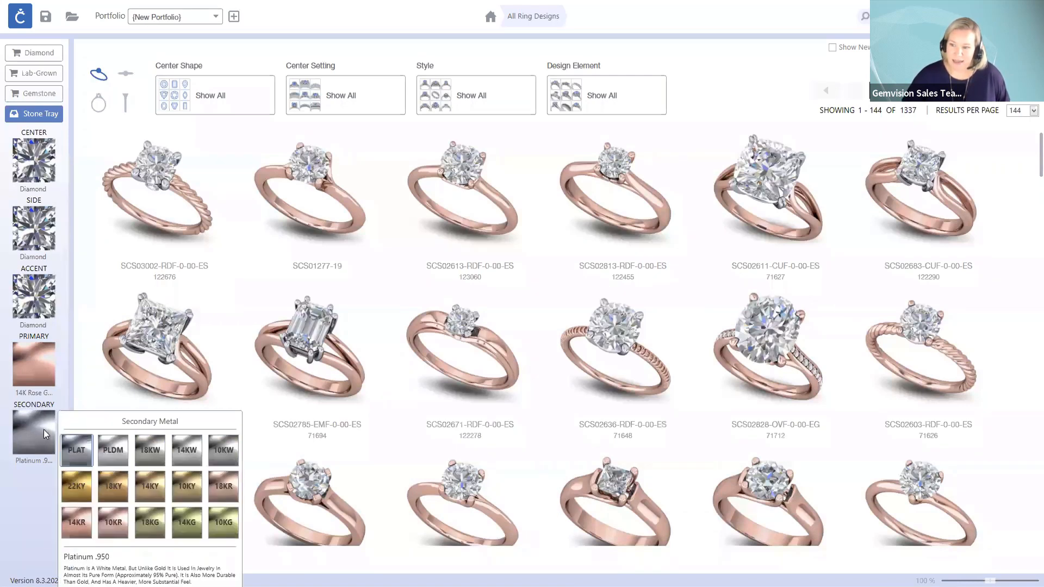
left_click(81, 516)
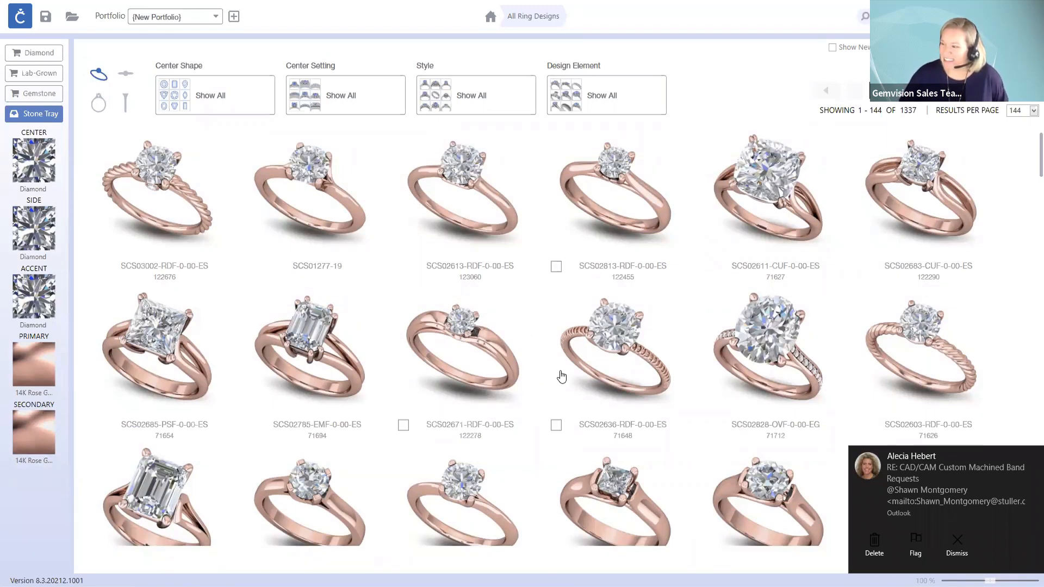
left_click(957, 546)
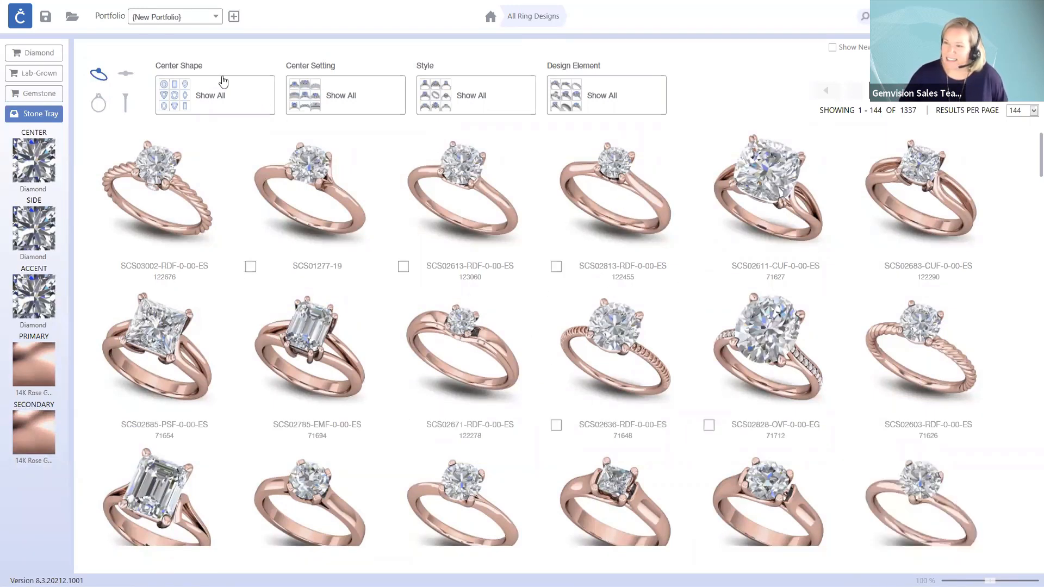
- Filter the ring designs to a Round center shape and a Bezel center setting
left_click(172, 94)
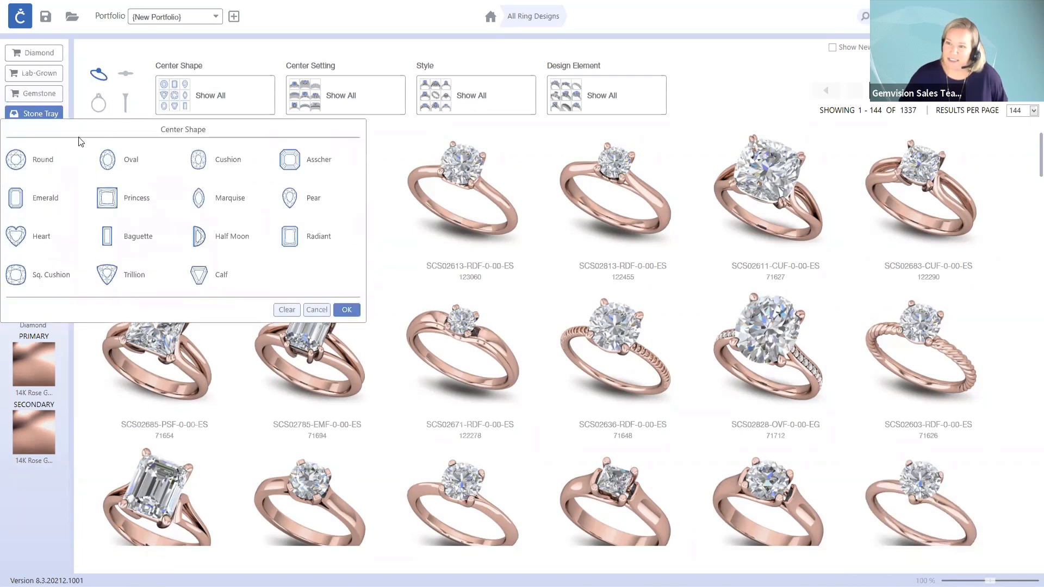
left_click(22, 160)
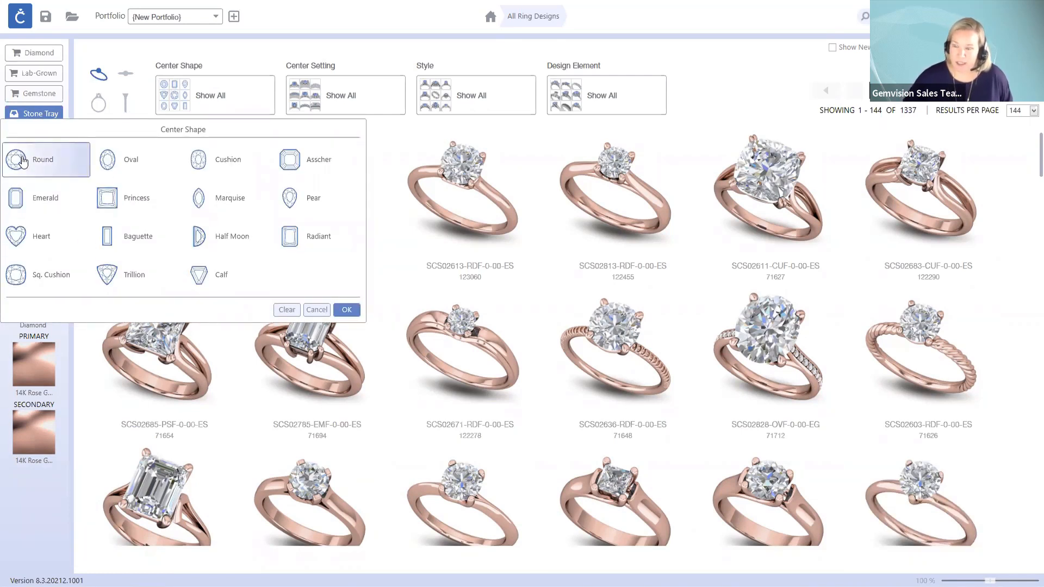
left_click(346, 310)
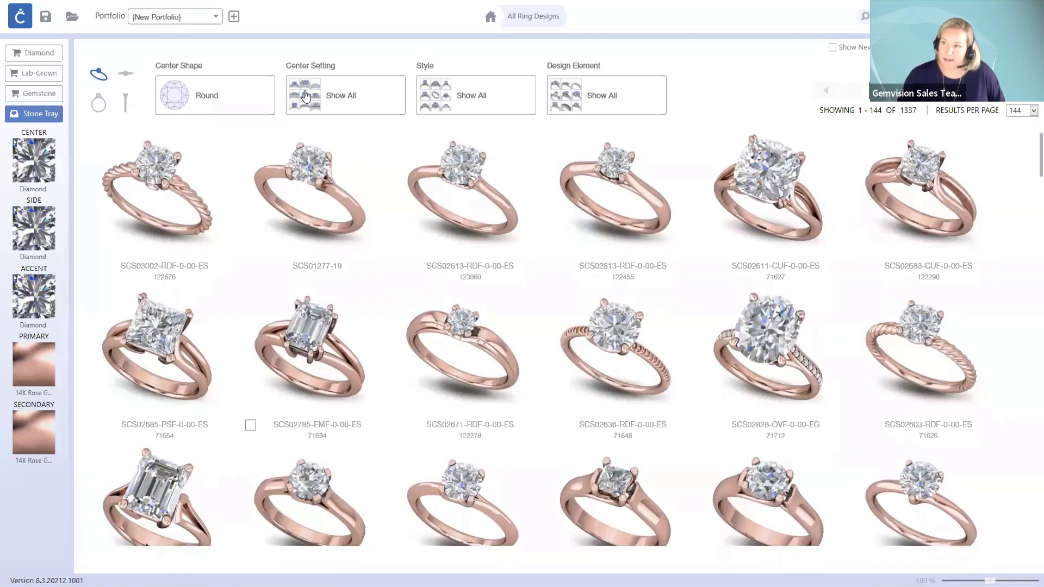
left_click(312, 95)
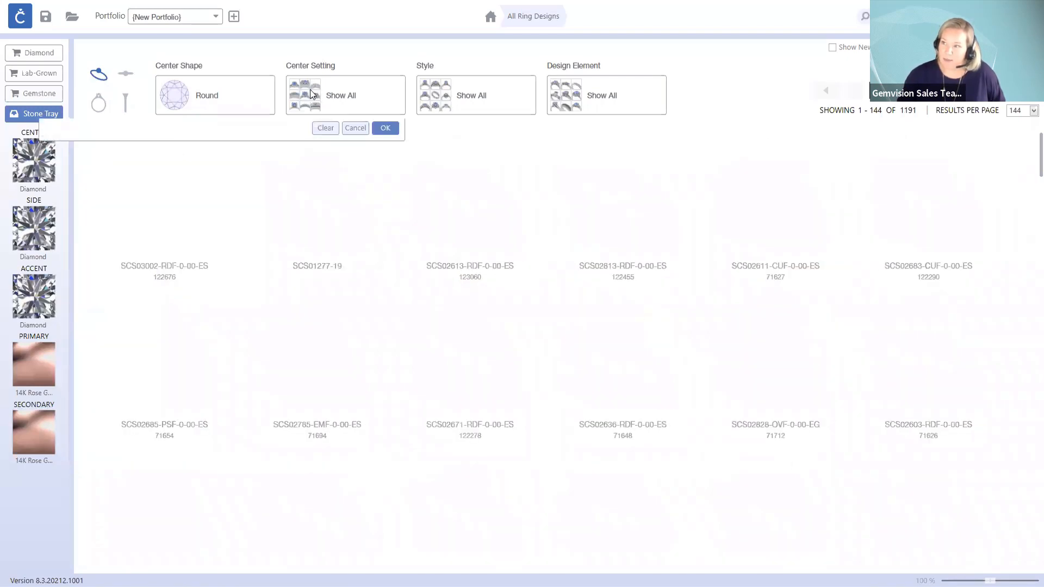
left_click(150, 163)
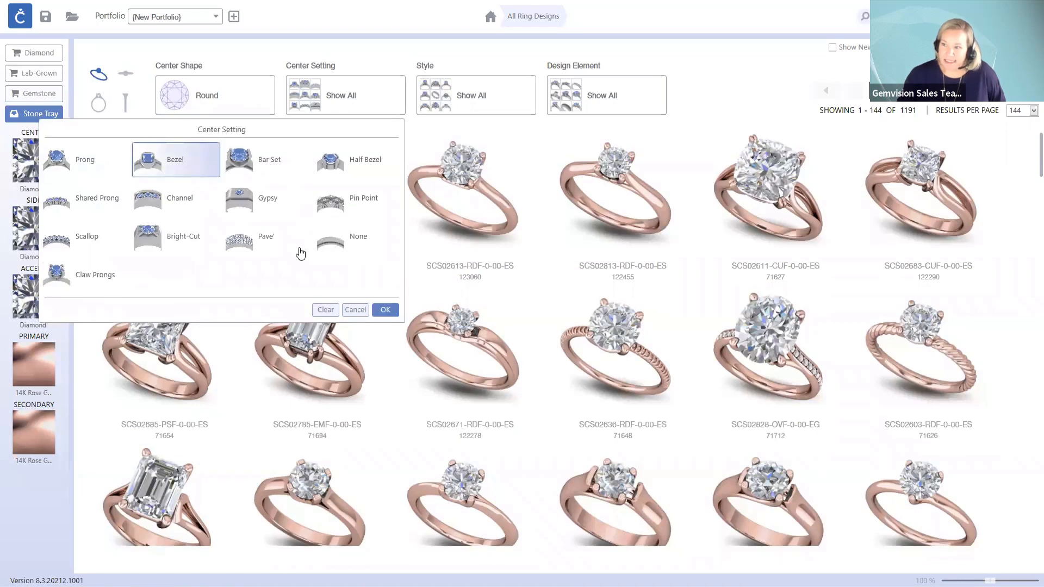
left_click(388, 310)
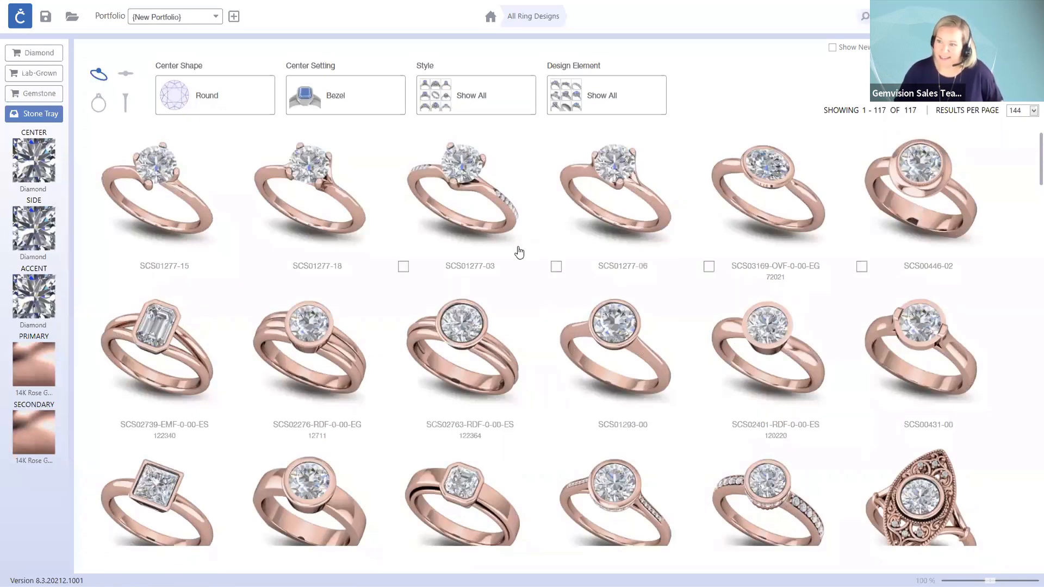
- Find the round cluster bezel ring SCS02086-RDF-0-00-ES among the filtered designs and start designing with it
scroll(519, 252, "down", 5)
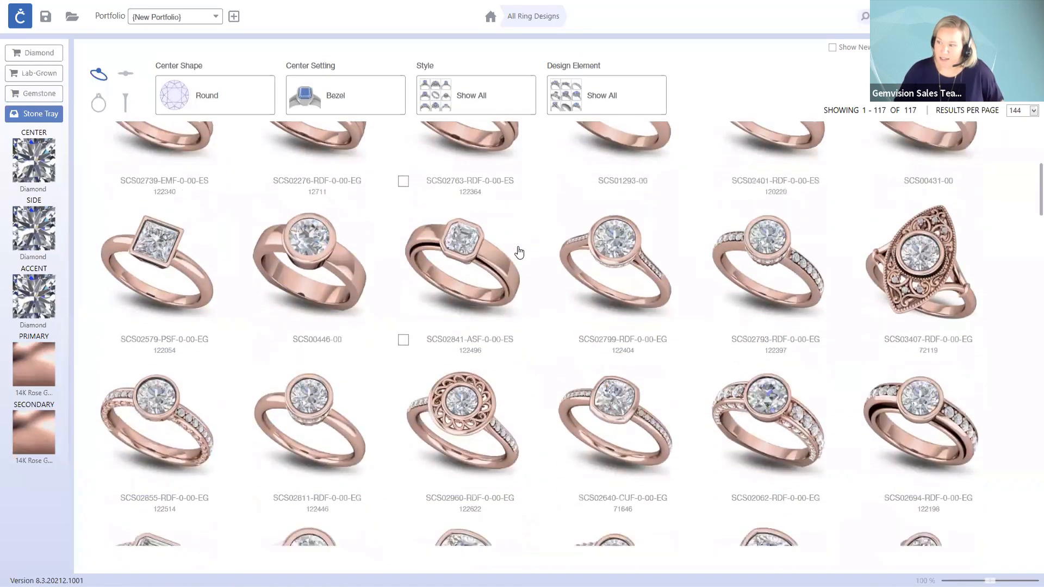
scroll(519, 251, "down", 5)
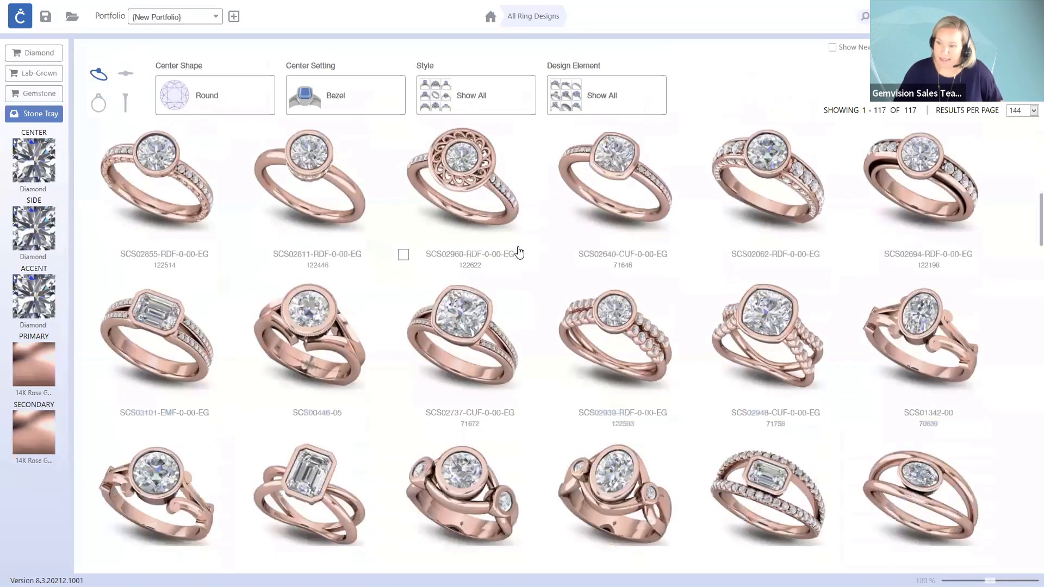
scroll(519, 252, "down", 3)
scroll(520, 252, "down", 4)
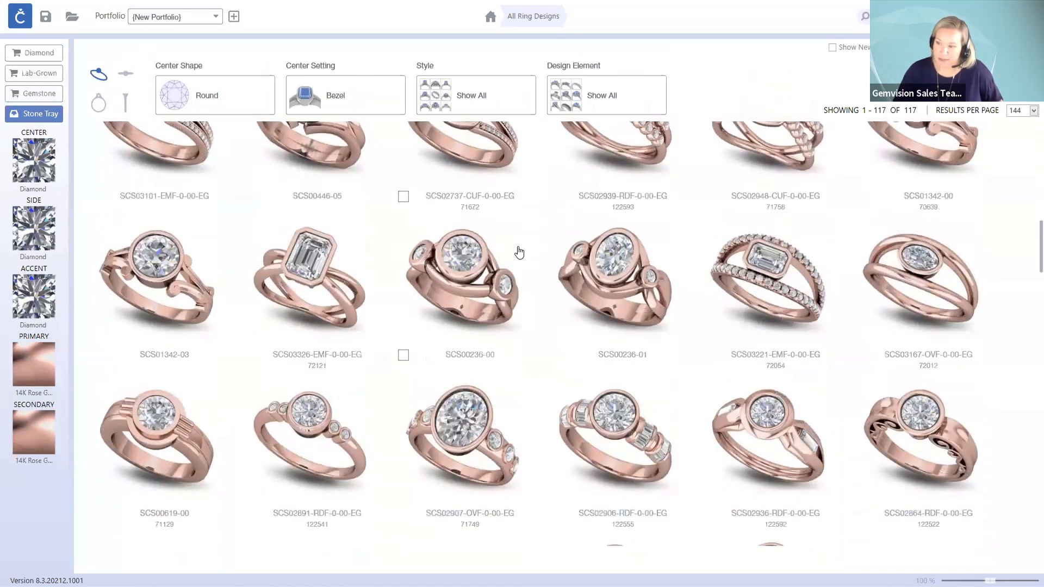
scroll(519, 252, "down", 5)
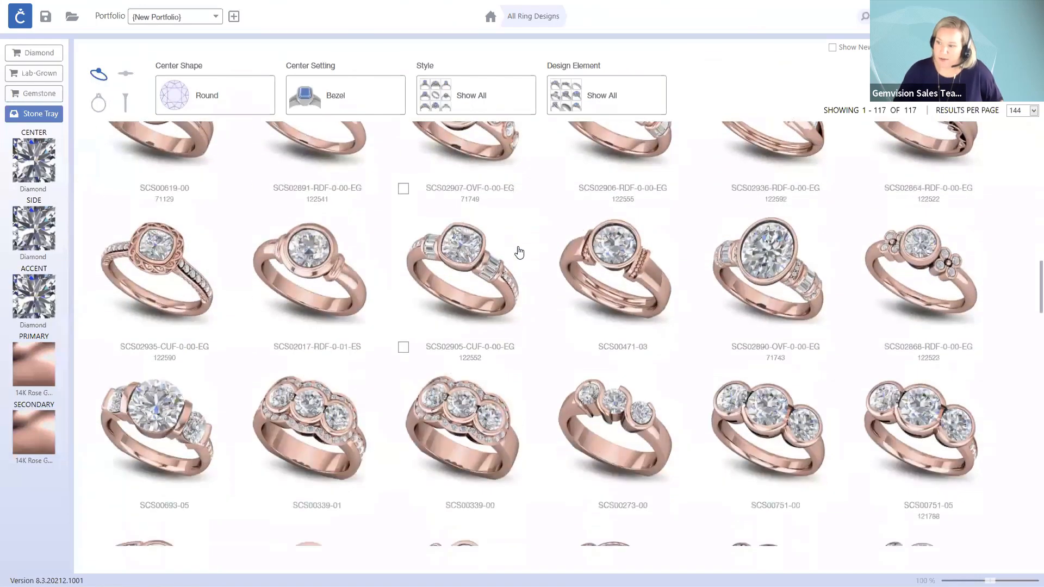
scroll(520, 252, "down", 4)
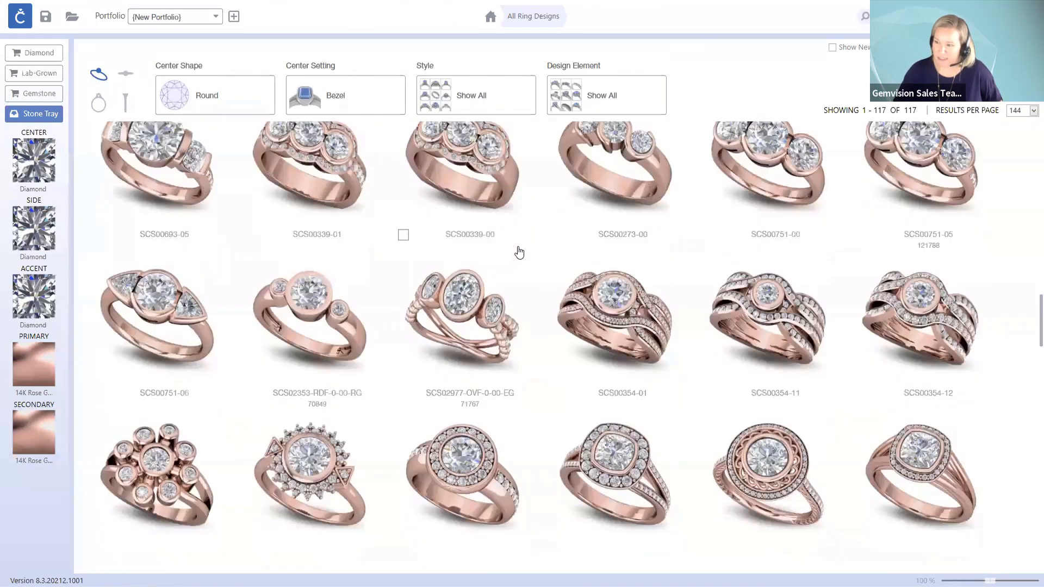
scroll(517, 254, "down", 1)
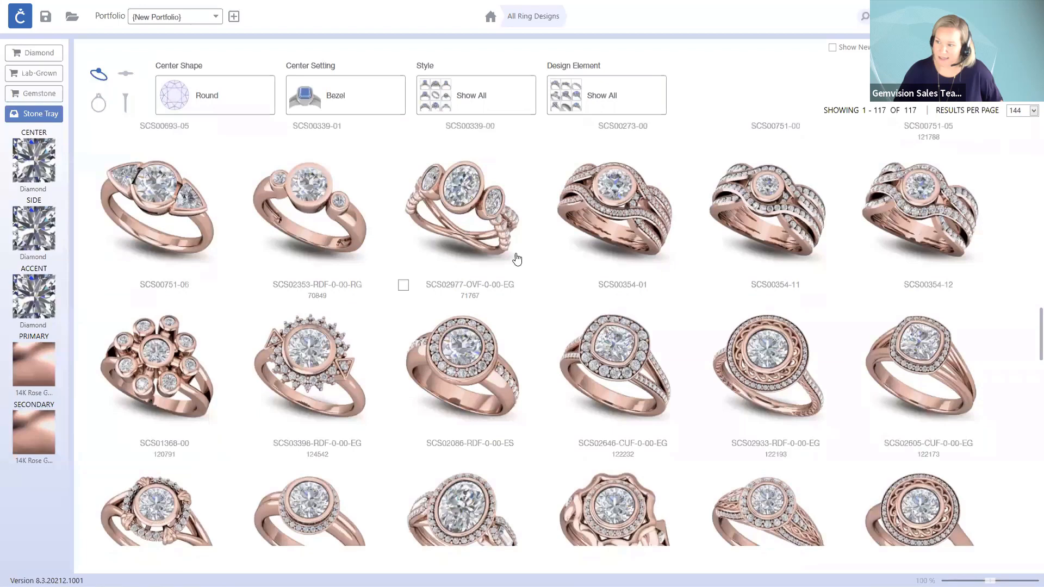
left_click(481, 365)
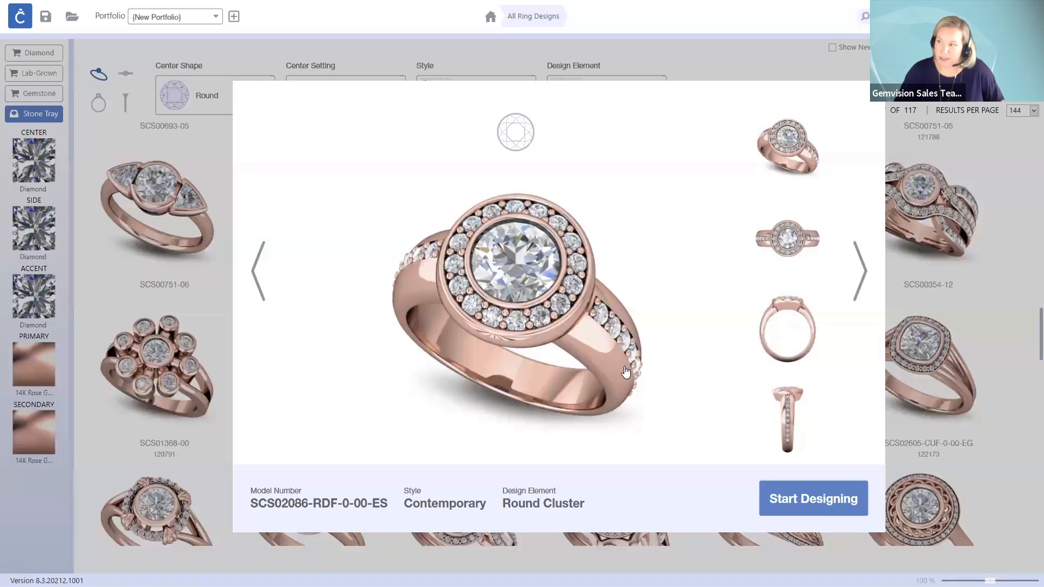
left_click(806, 502)
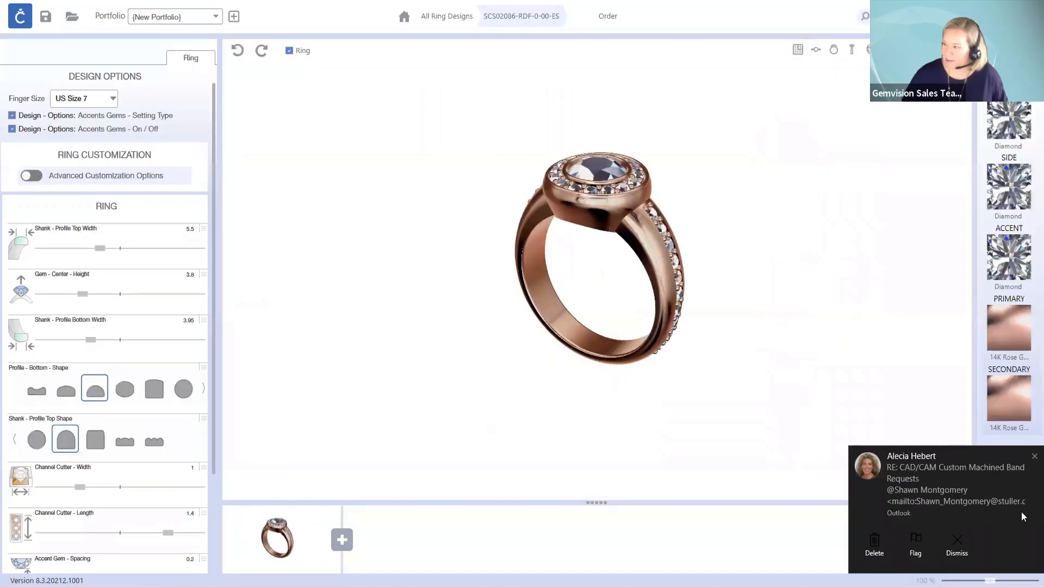
left_click(954, 540)
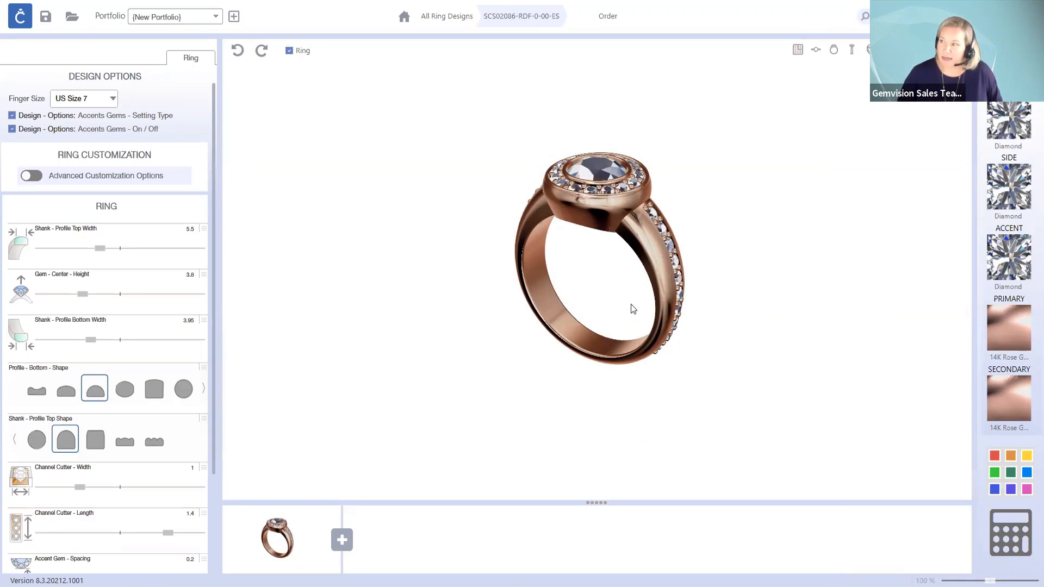
- Set the ring's finger size to US Size 6
left_click_drag(608, 268, 606, 311)
scroll(614, 243, "up", 5)
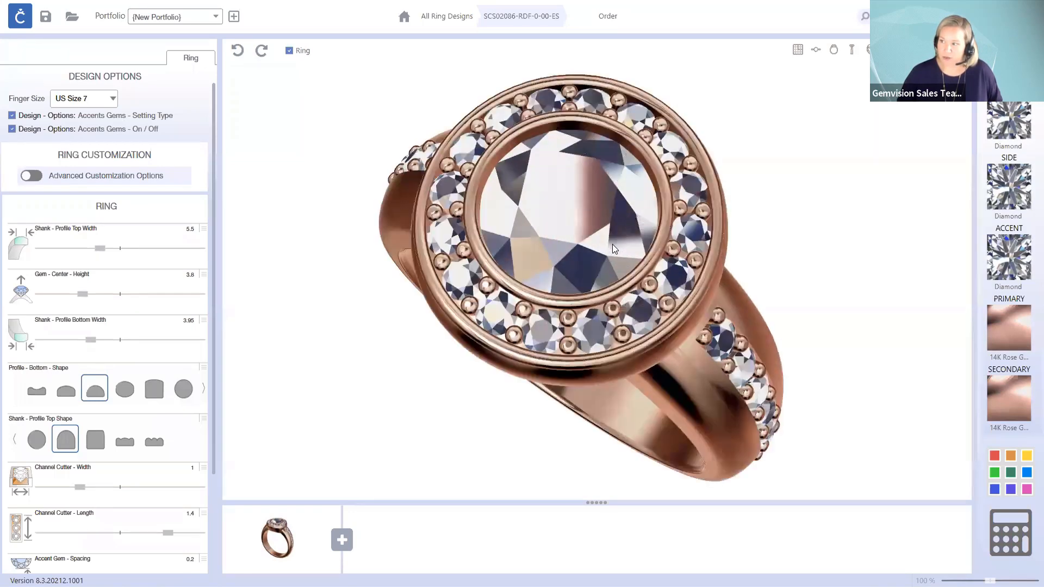
scroll(614, 248, "down", 3)
scroll(612, 244, "down", 2)
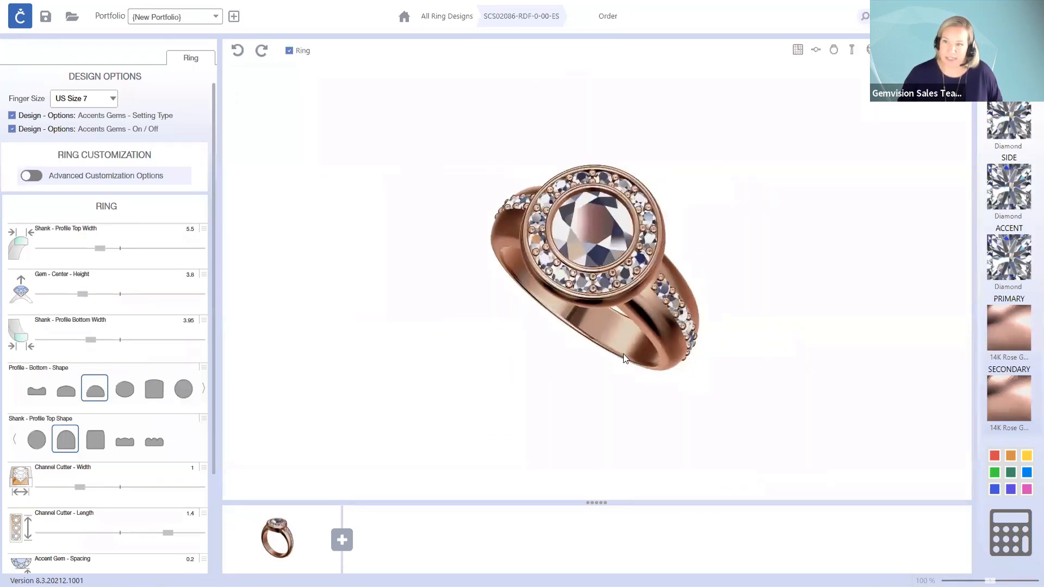
left_click_drag(678, 377, 688, 336)
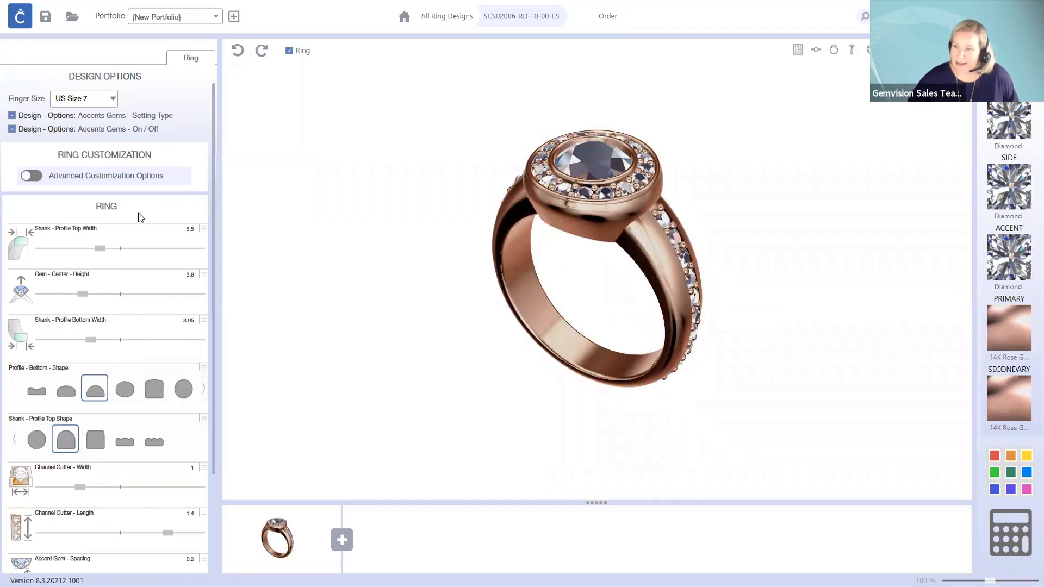
left_click(112, 99)
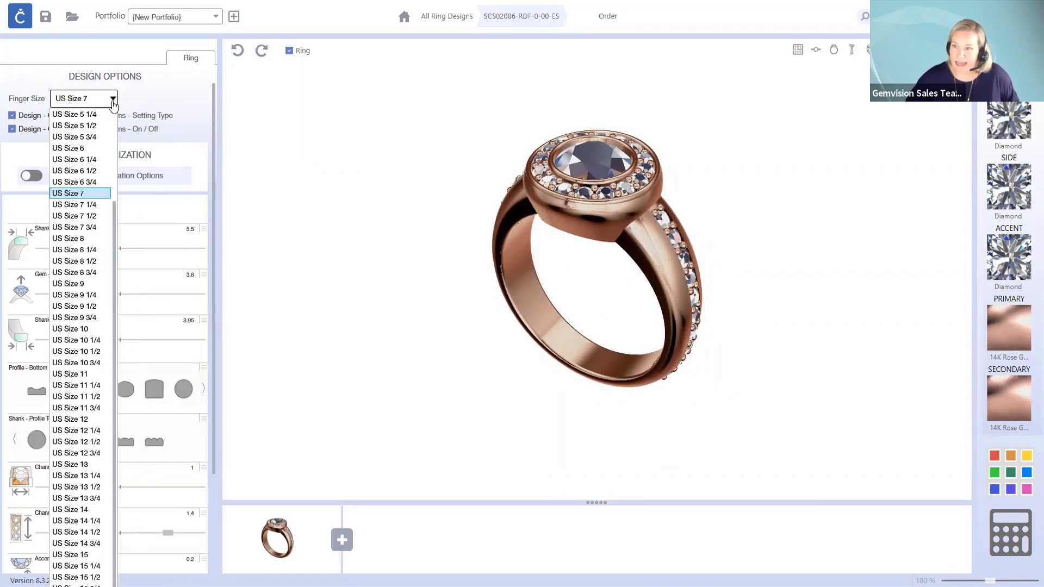
left_click(91, 148)
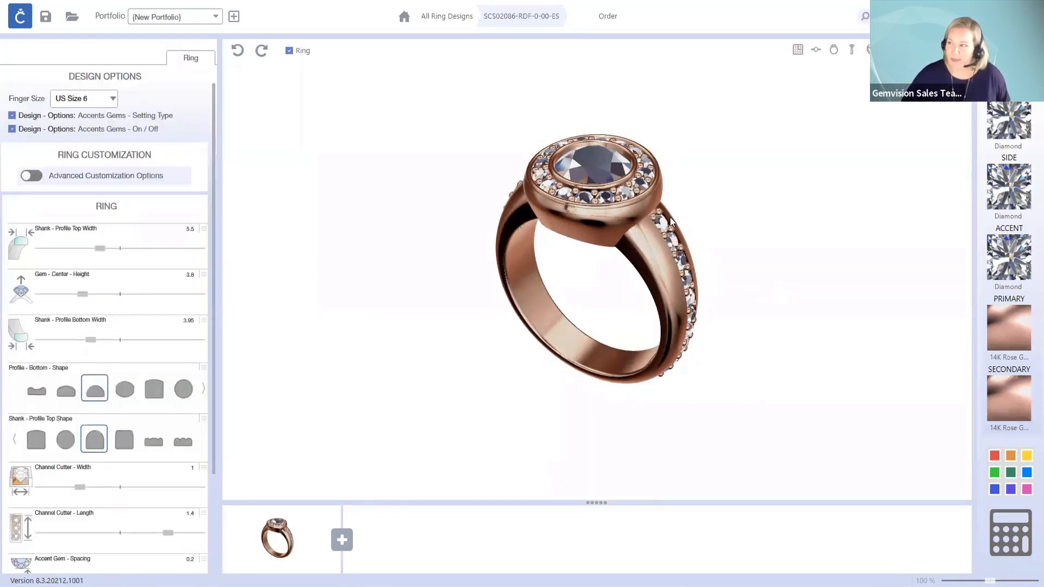
- Turn off the accent gems along the ring's shank
left_click_drag(675, 330, 615, 324)
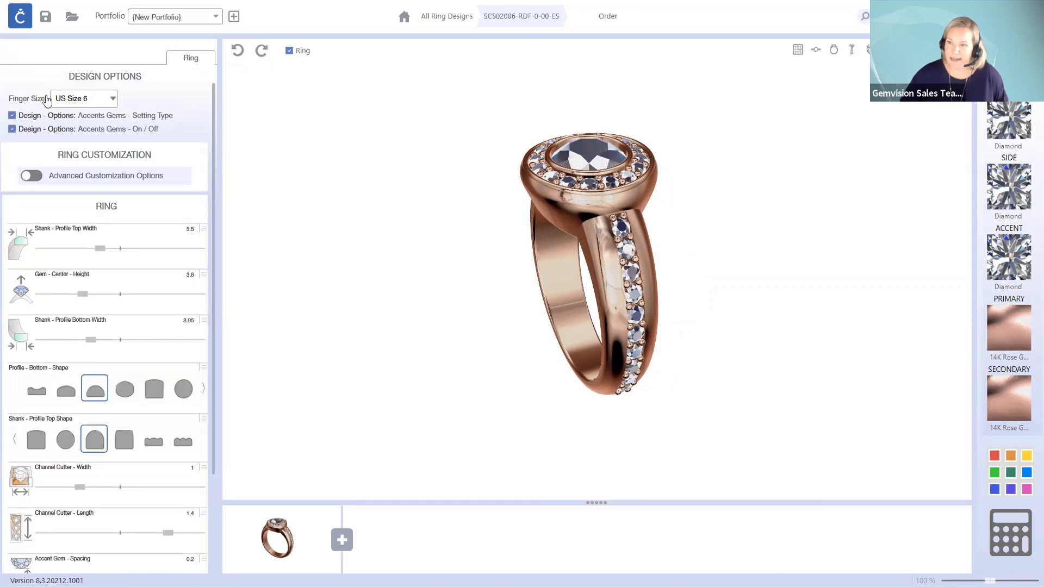
left_click(13, 130)
left_click(13, 130)
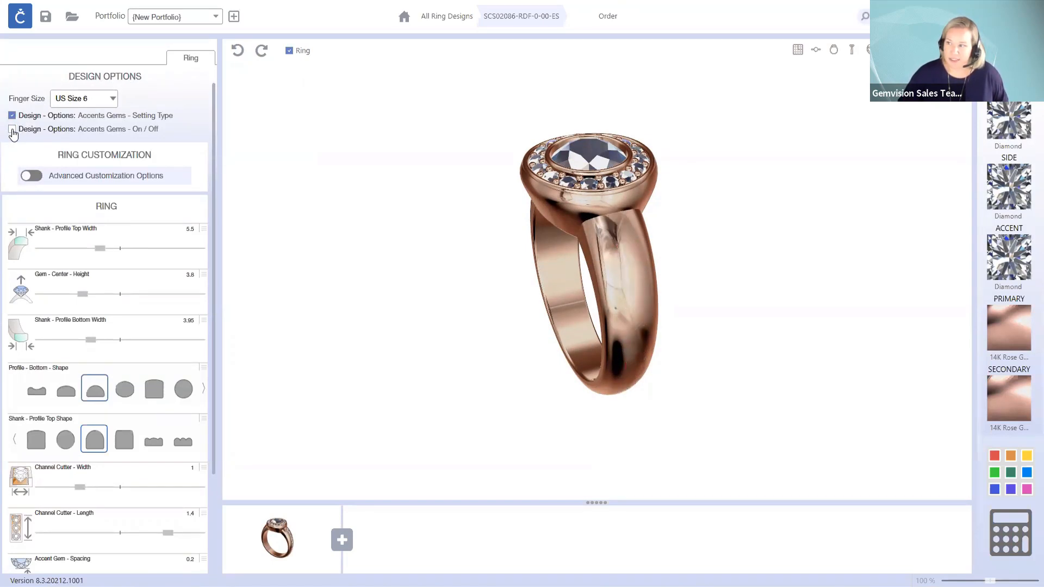
mouse_move(618, 314)
left_mouse_down()
mouse_move(684, 294)
mouse_move(720, 298)
mouse_move(714, 400)
mouse_move(643, 303)
mouse_move(621, 317)
left_mouse_up()
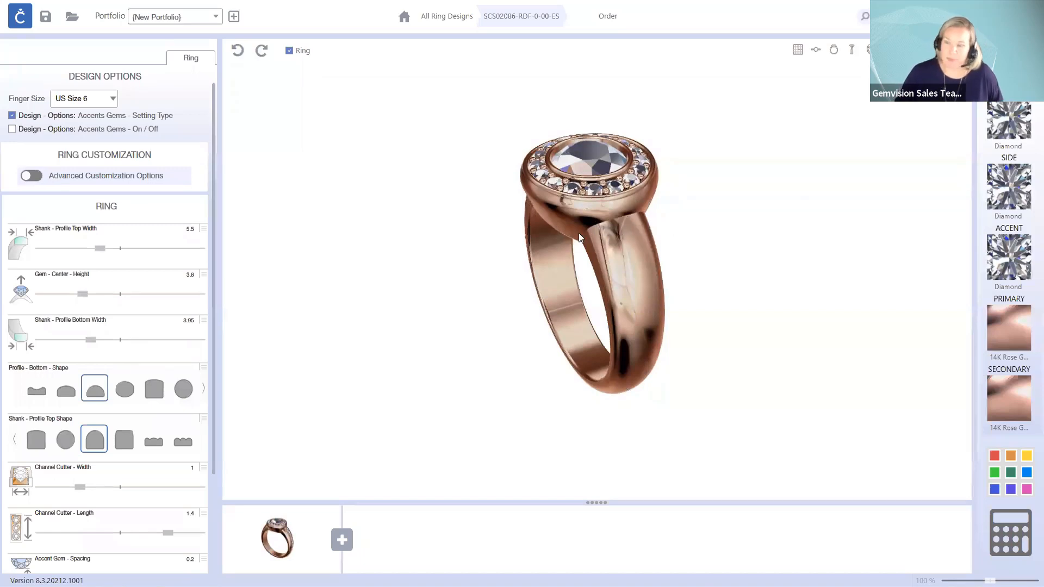
- Expand the control range of the shank's Profile Top Width and reduce the width to 1.7
scroll(147, 239, "down", 2)
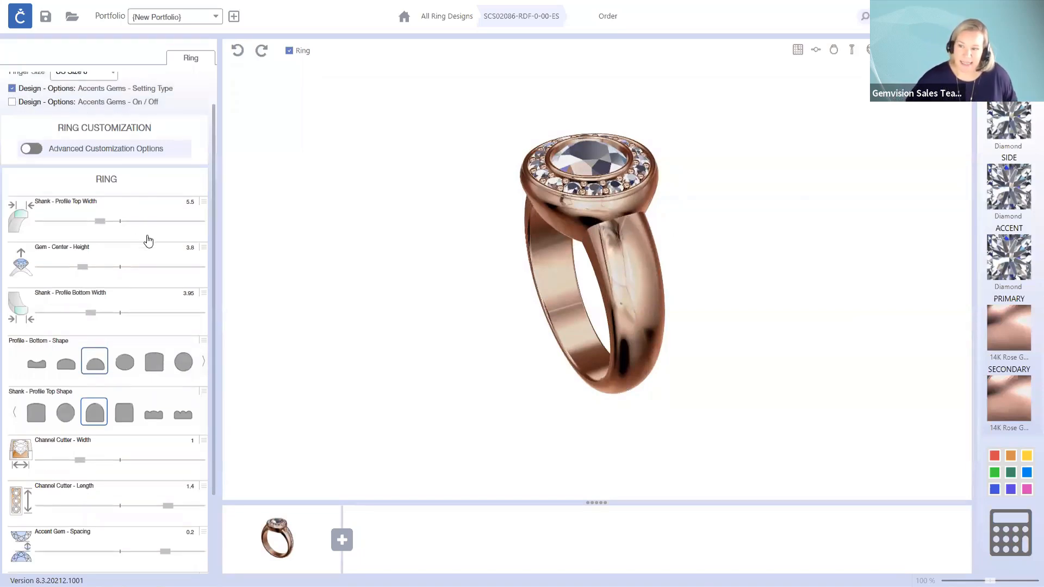
scroll(147, 240, "down", 2)
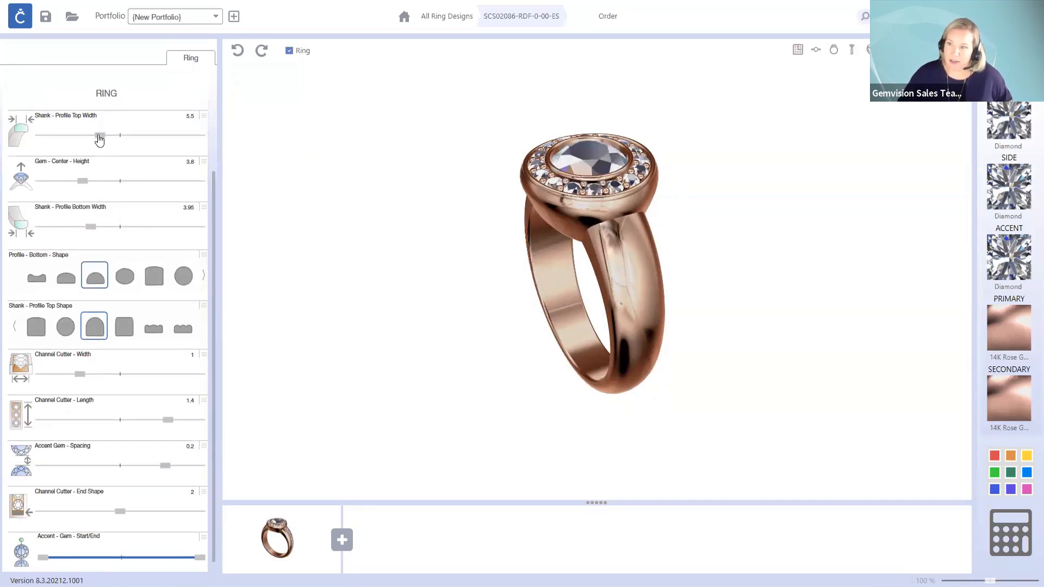
left_click_drag(99, 140, 38, 140)
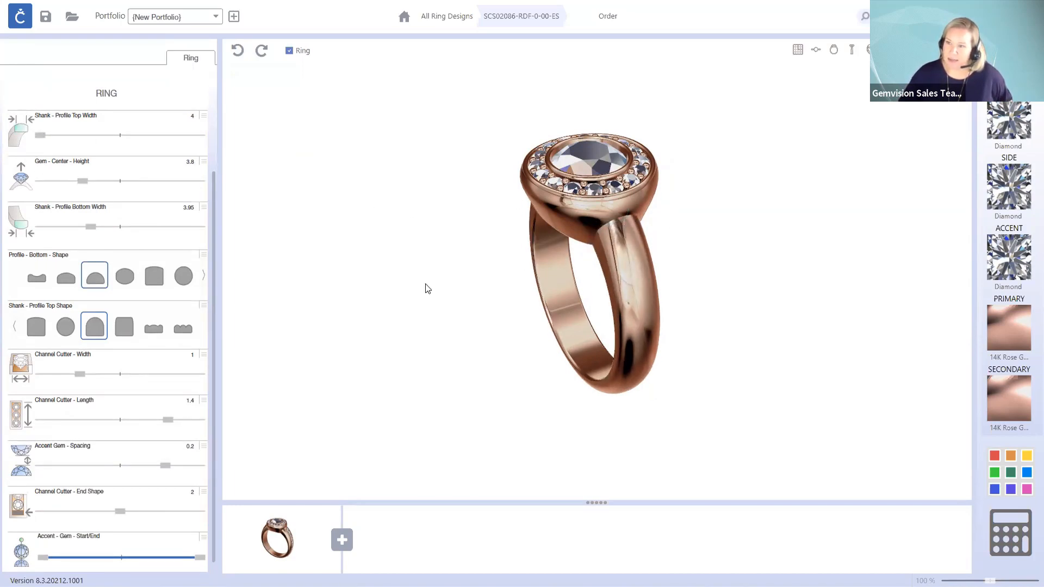
left_click(204, 118)
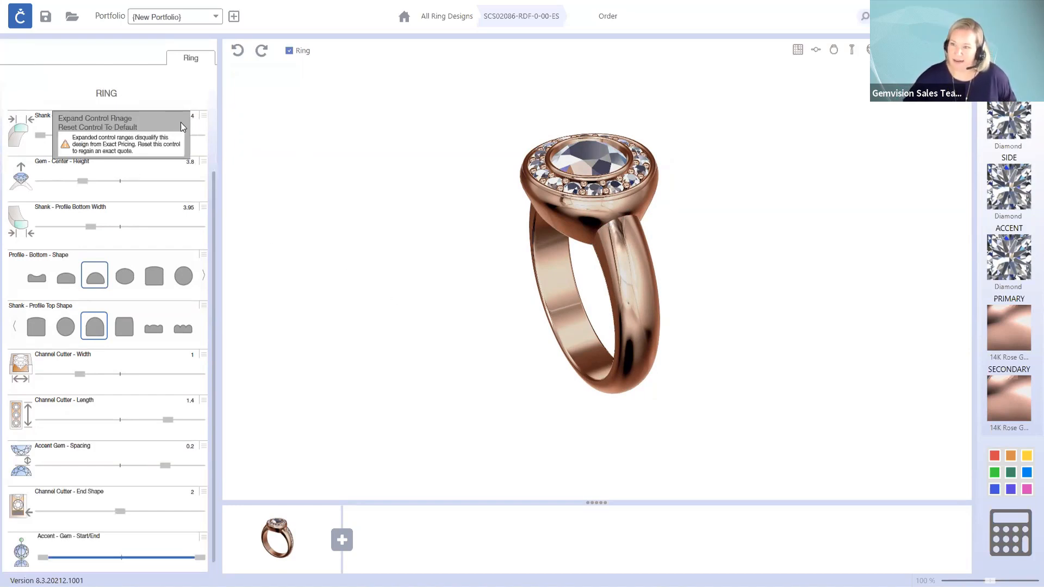
left_click(118, 118)
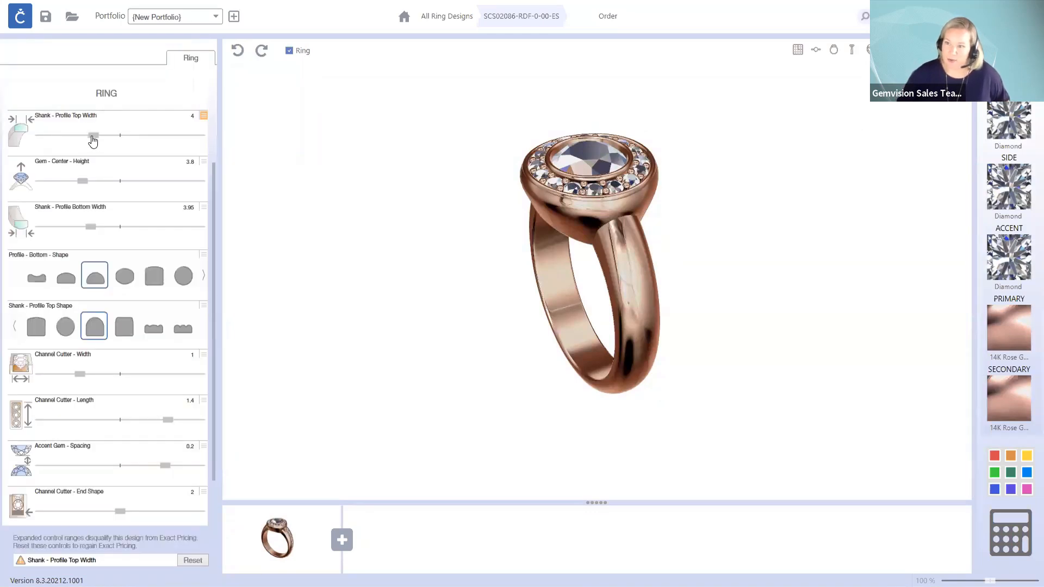
left_click_drag(92, 136, 64, 142)
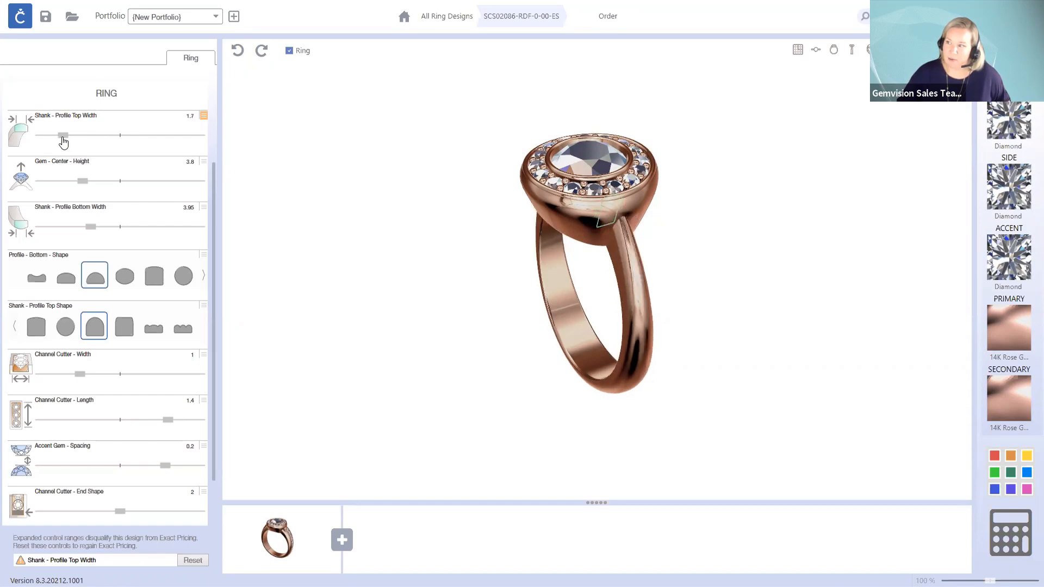
- Reduce the shank's Profile Bottom Width to 3
left_click_drag(618, 254, 540, 175)
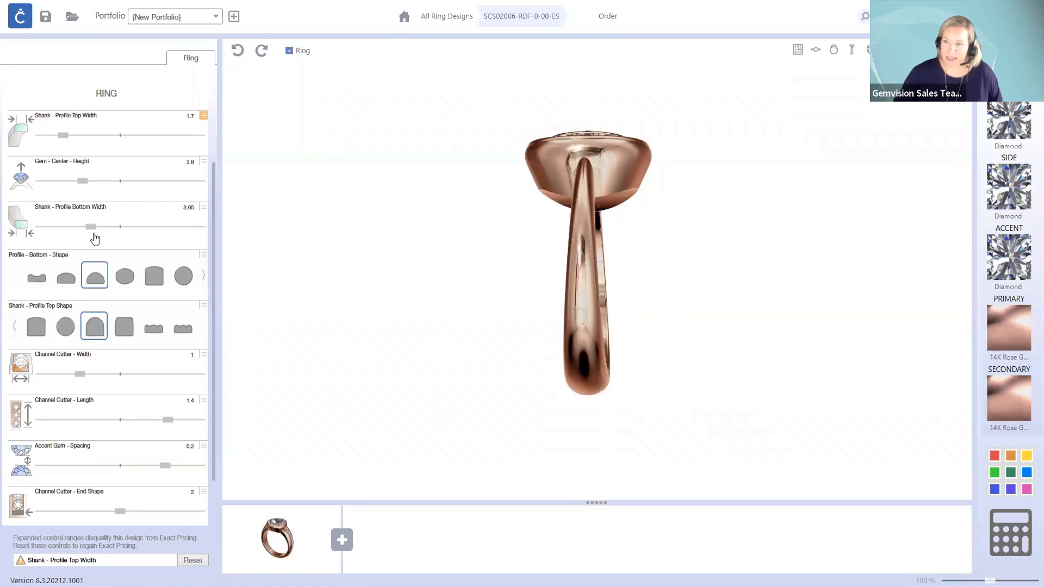
left_click_drag(91, 232, 38, 233)
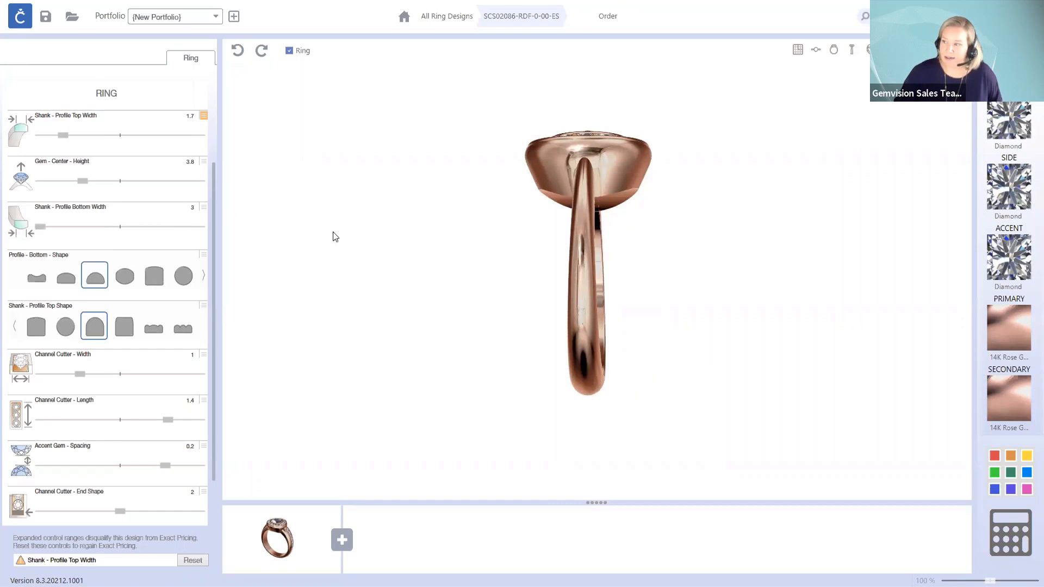
left_click_drag(548, 247, 558, 259)
left_click_drag(621, 356, 721, 271)
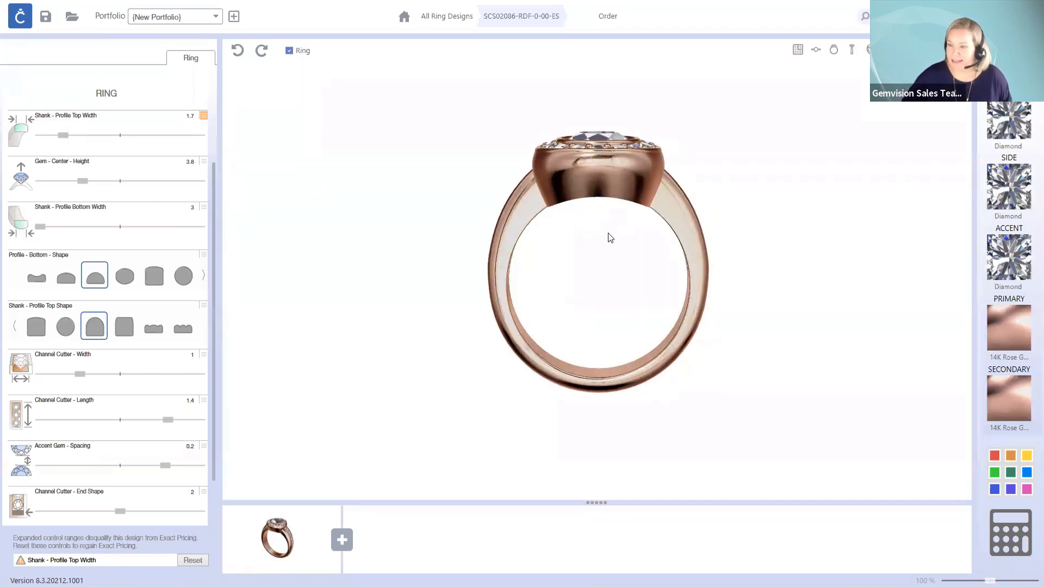
- Enable Advanced Customization Options and reduce the shank's Top Thickness to 3
scroll(73, 294, "down", 1)
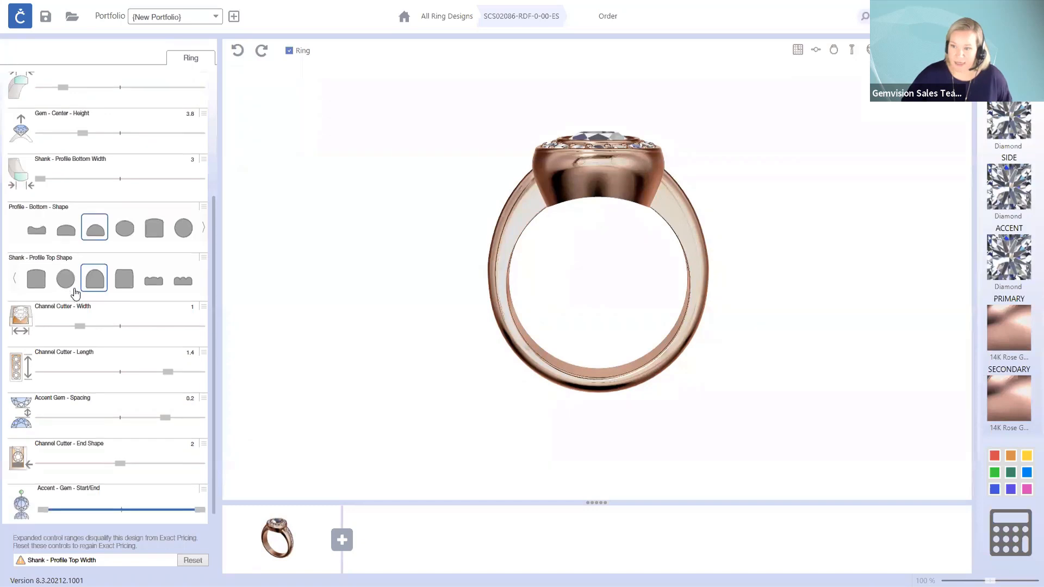
scroll(75, 293, "up", 3)
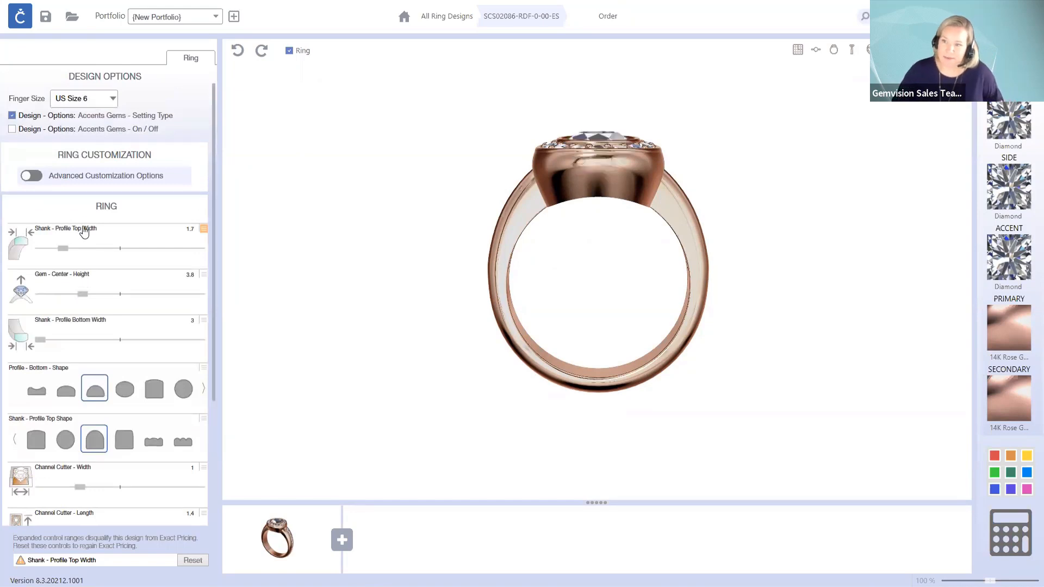
left_click(39, 178)
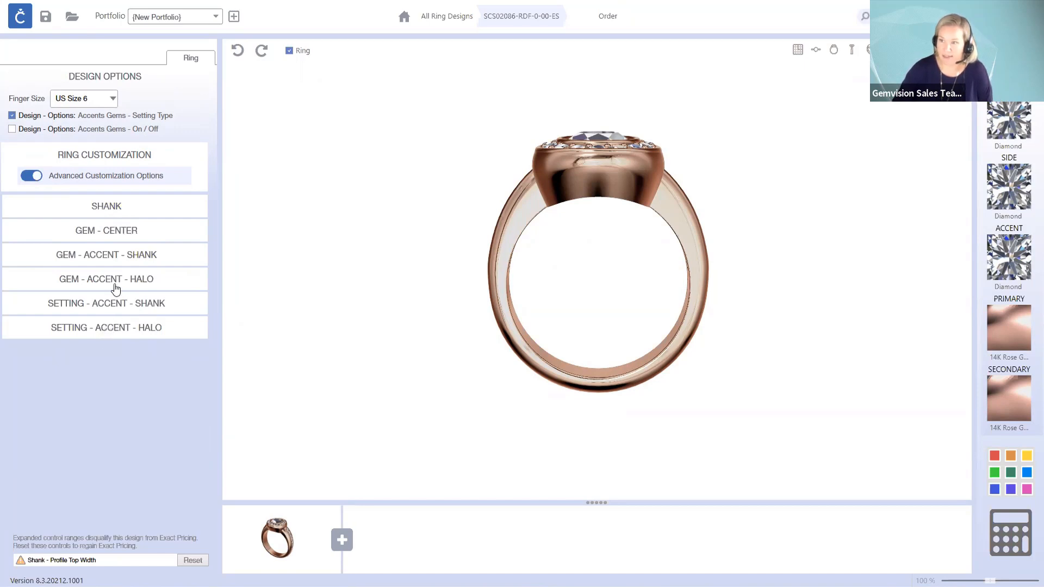
left_click(105, 207)
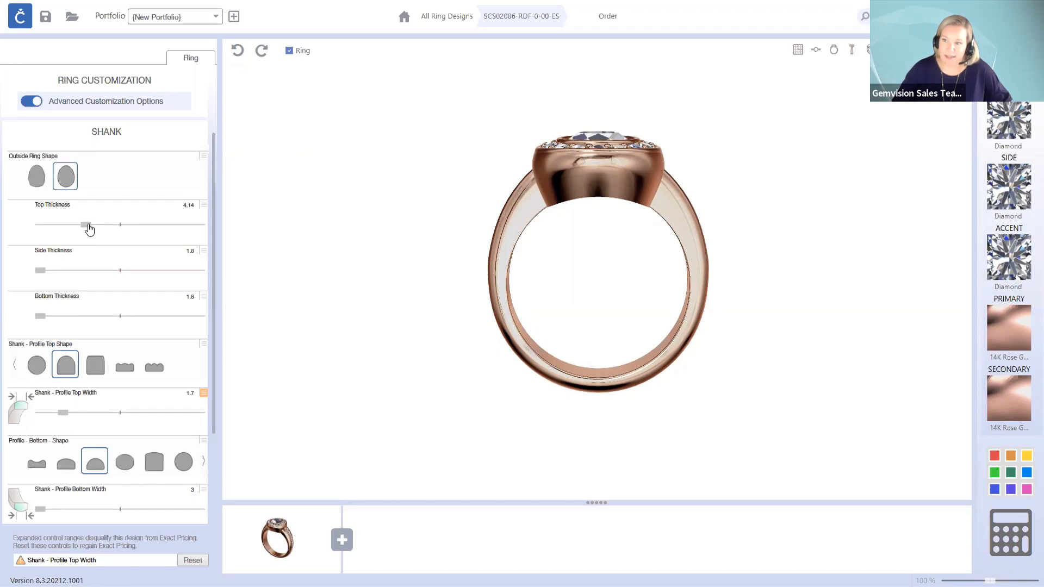
left_click_drag(90, 229, 30, 229)
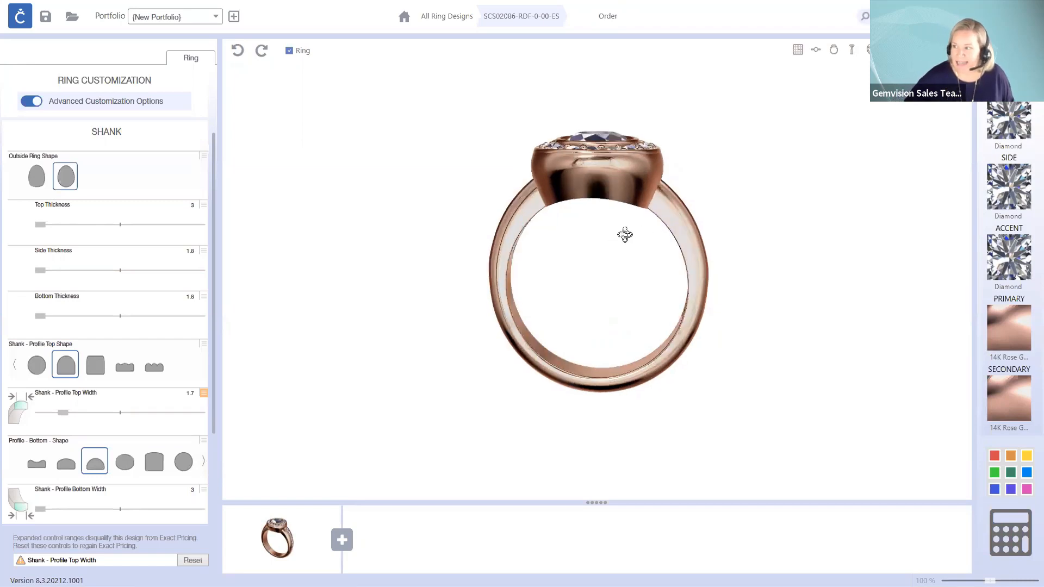
left_click_drag(626, 235, 578, 350)
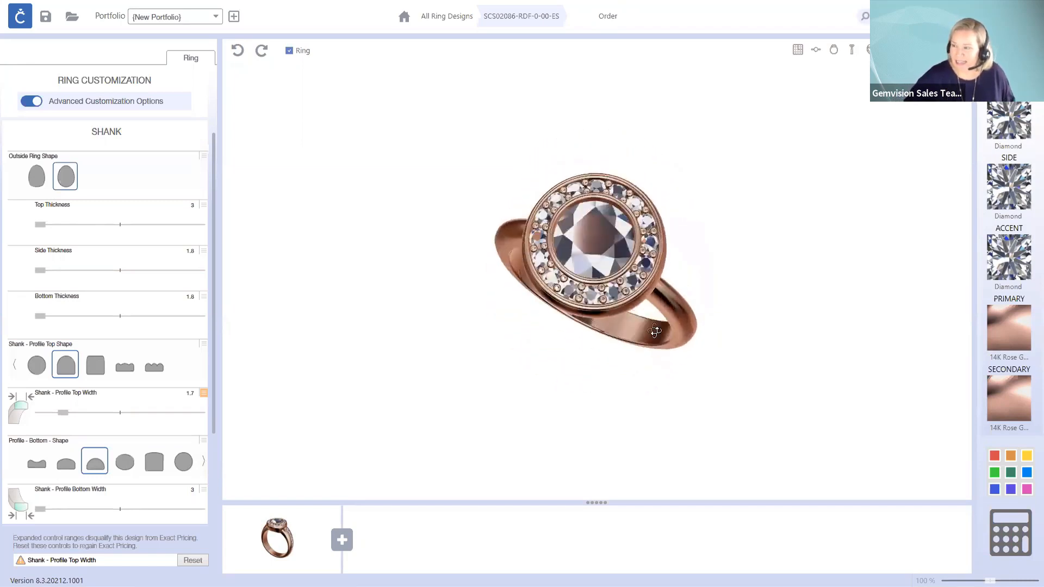
left_click_drag(655, 331, 585, 328)
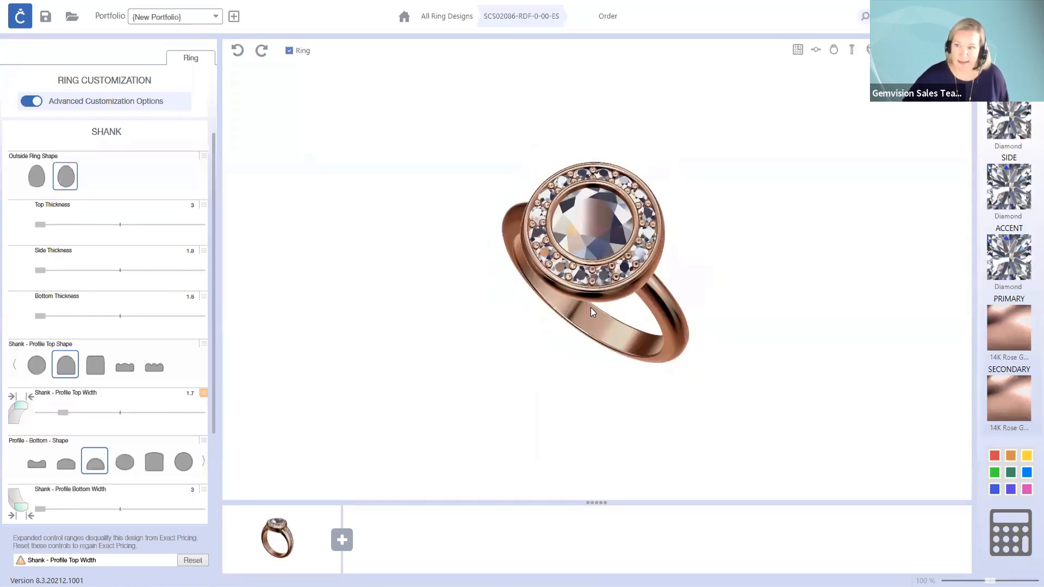
- Add the curved gem-set band CP-SH-057 from the Shanks part library to the design
left_click(98, 135)
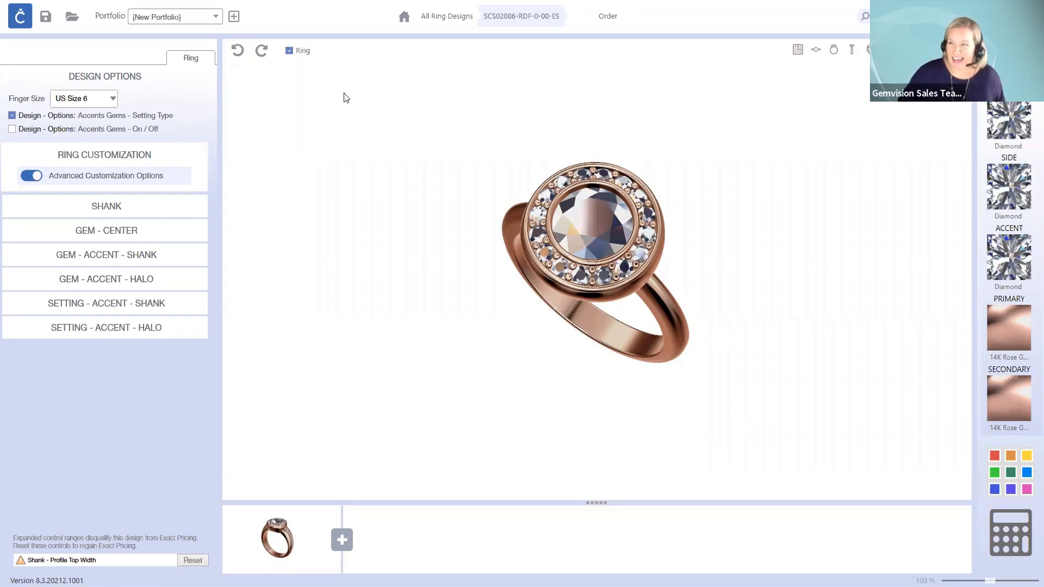
left_click_drag(644, 330, 640, 360)
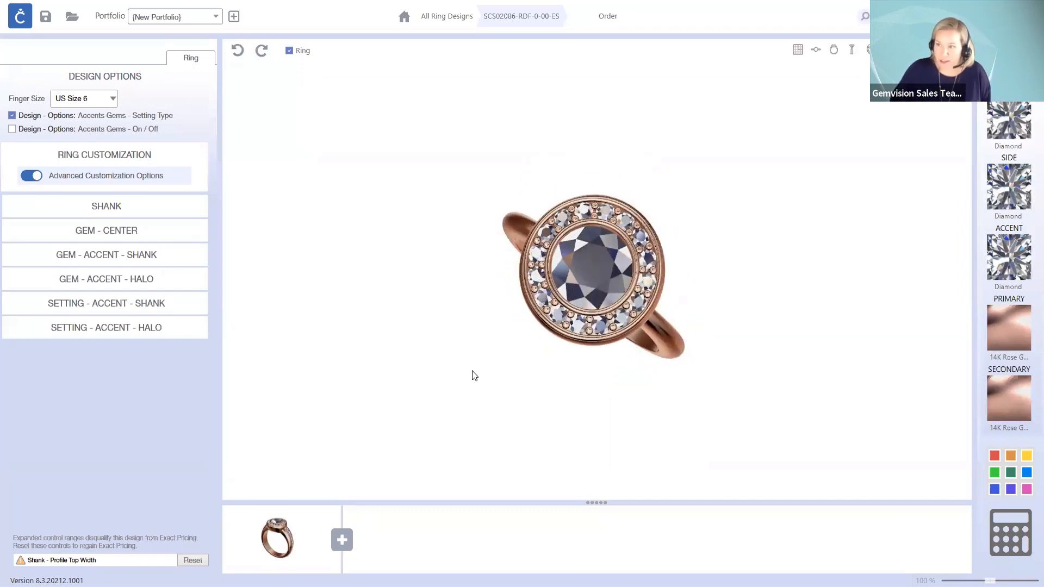
left_click(342, 540)
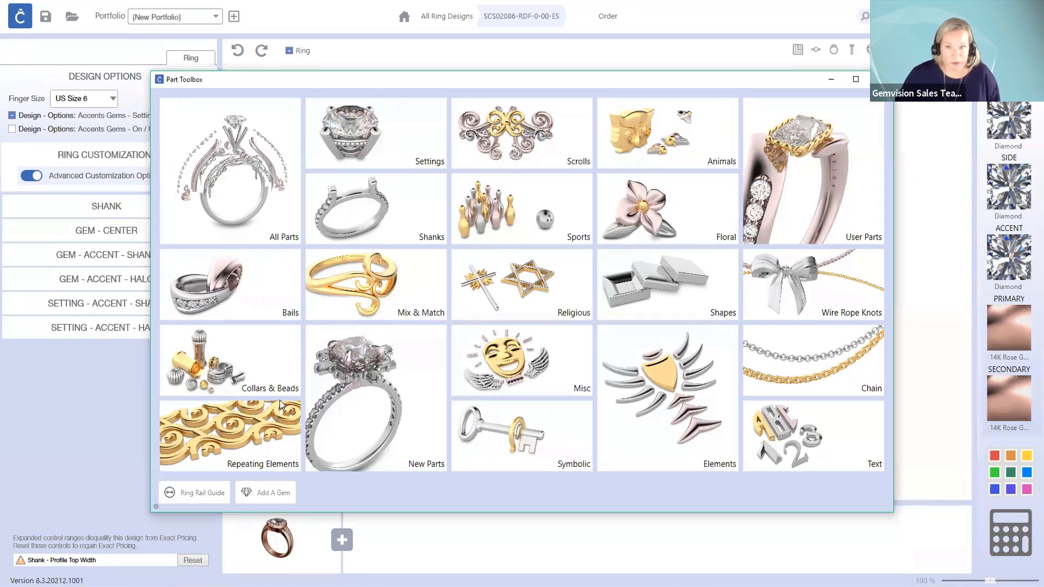
left_click(397, 208)
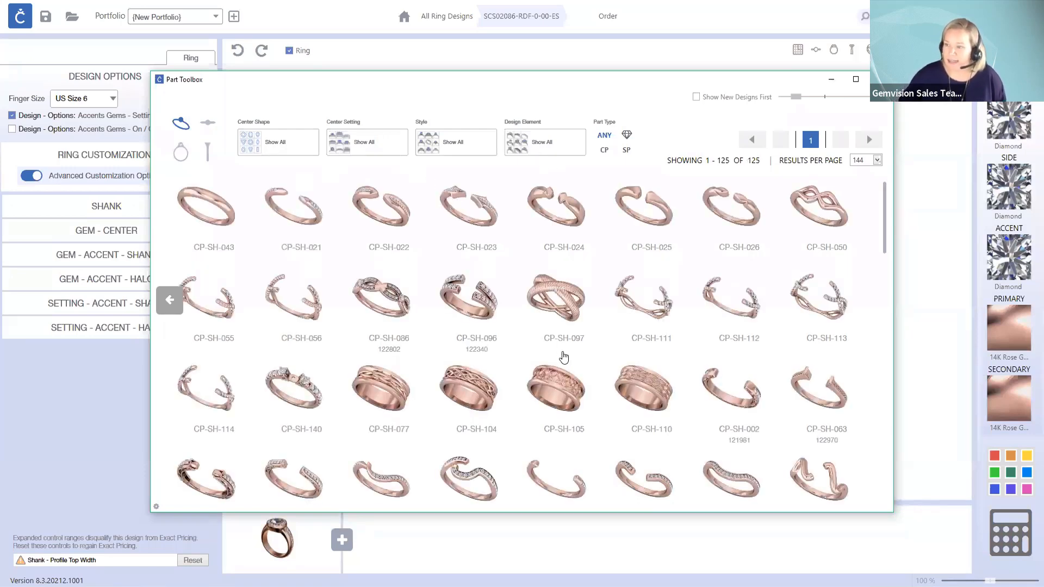
scroll(564, 357, "down", 2)
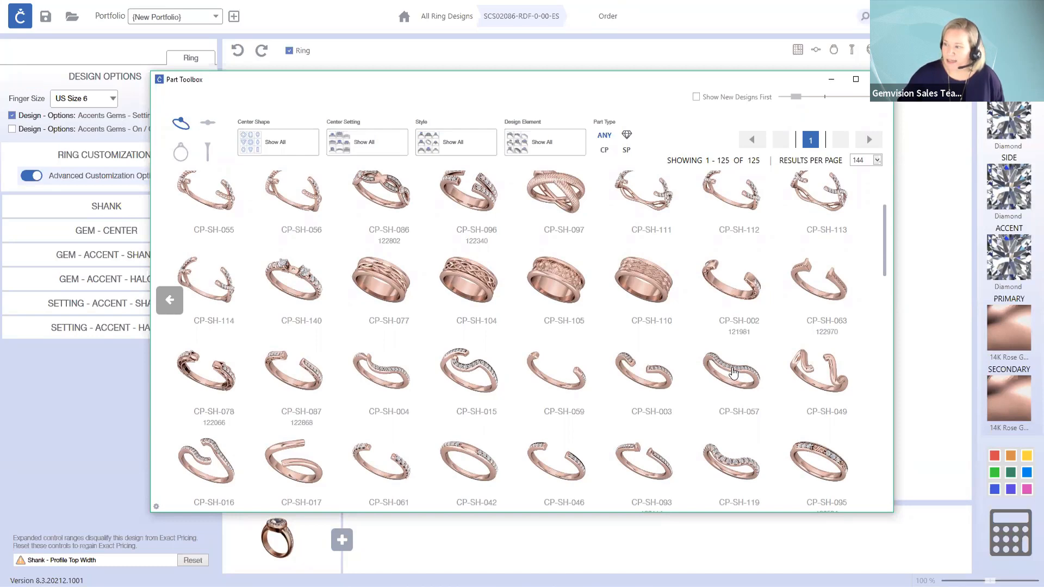
double_click(732, 375)
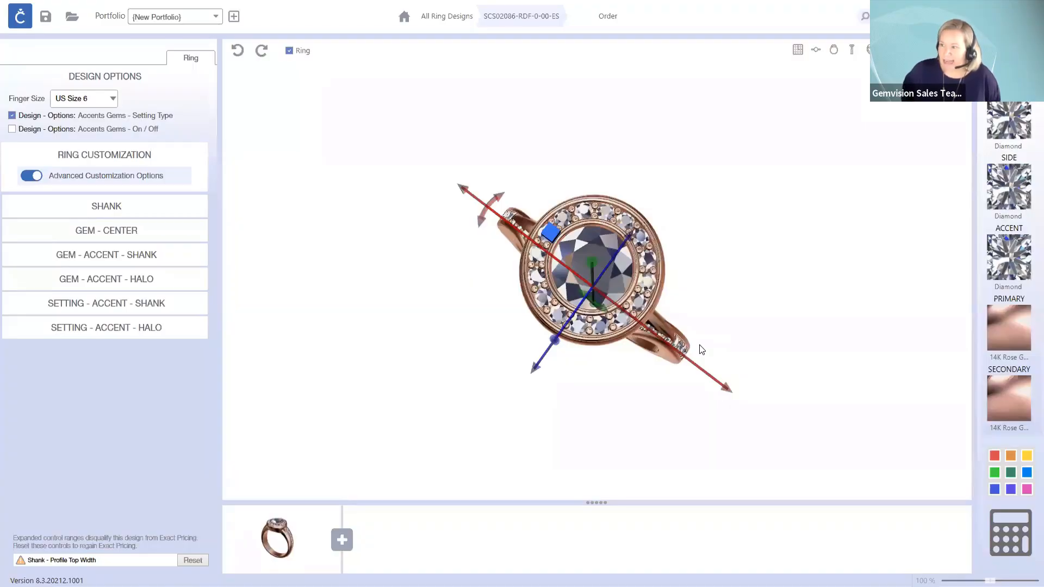
- Move the CP-SH-057 band along its width axis until it sits in front of the bezel ring
left_click_drag(728, 326, 774, 230)
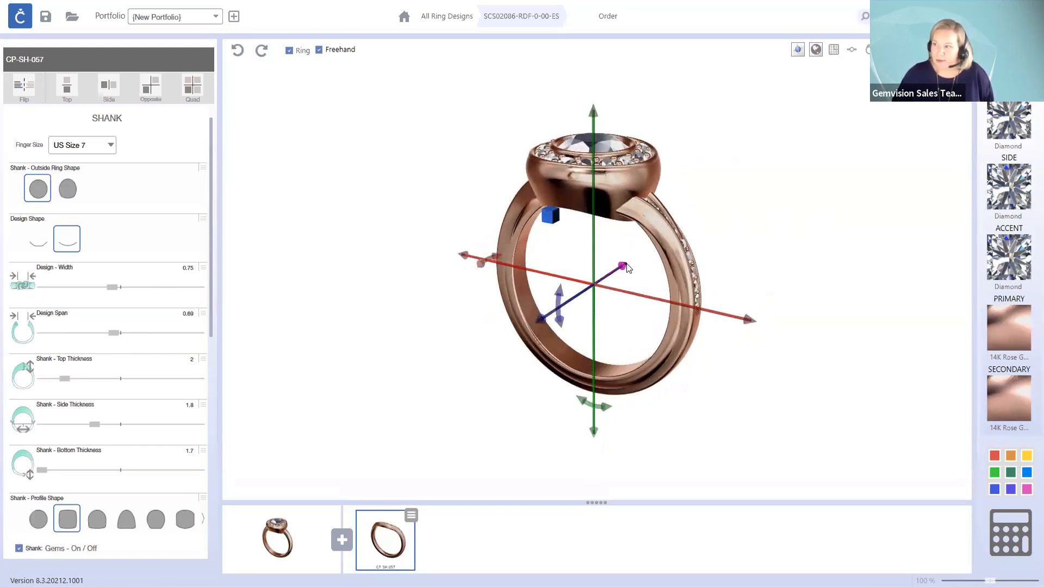
left_click_drag(624, 267, 608, 275)
left_click(949, 540)
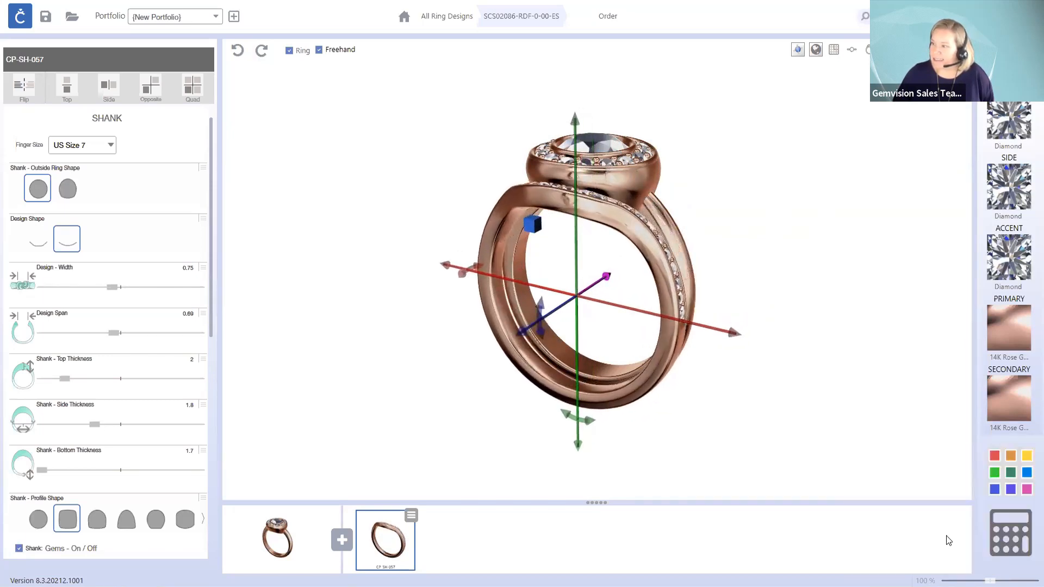
- Set the band's finger size to US Size 5 and shift it closer to the bezel ring's shank
right_click_drag(732, 422, 674, 419)
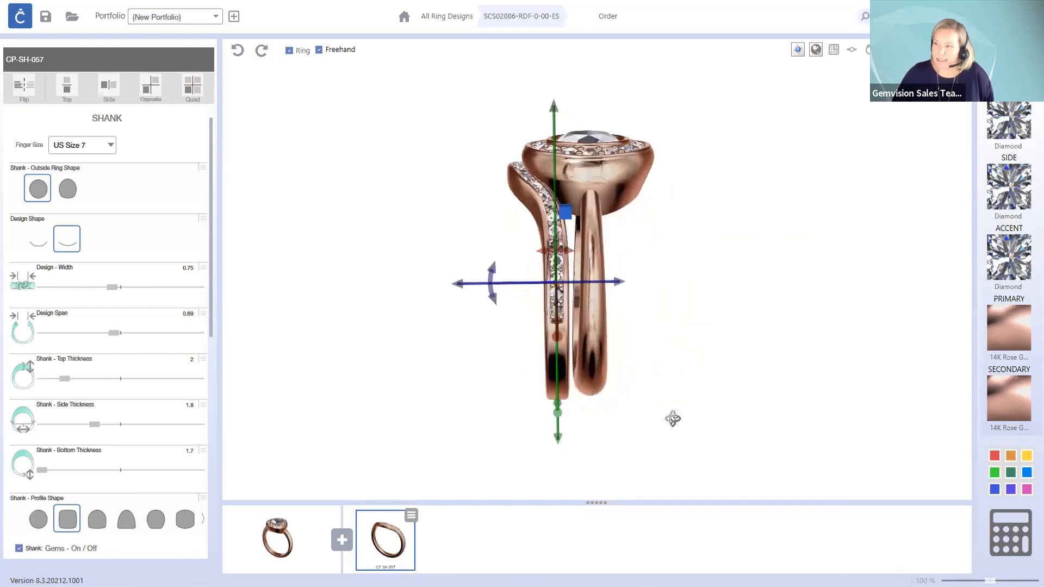
left_click(111, 147)
left_click_drag(113, 279, 115, 231)
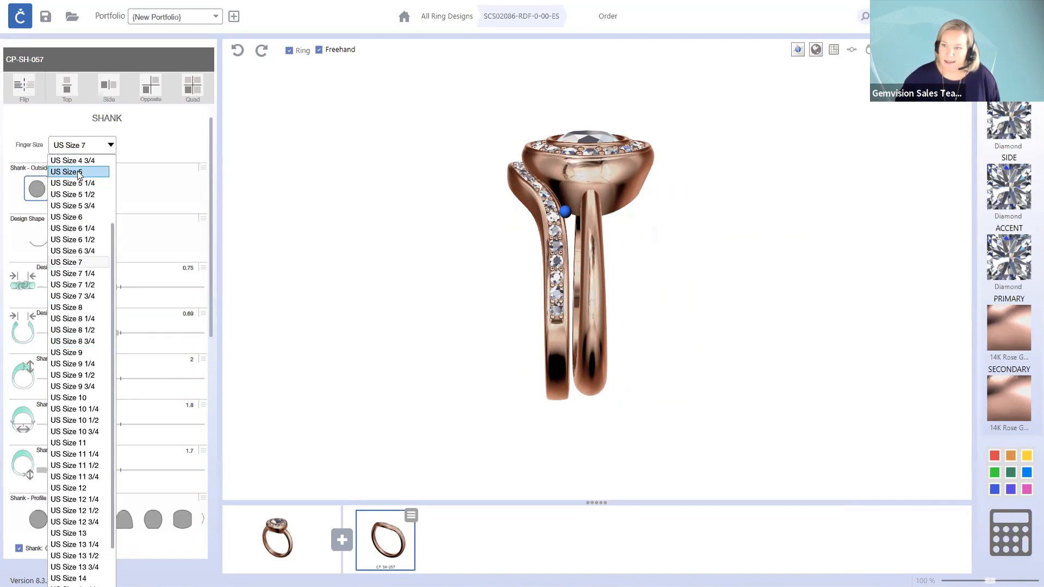
left_click(77, 171)
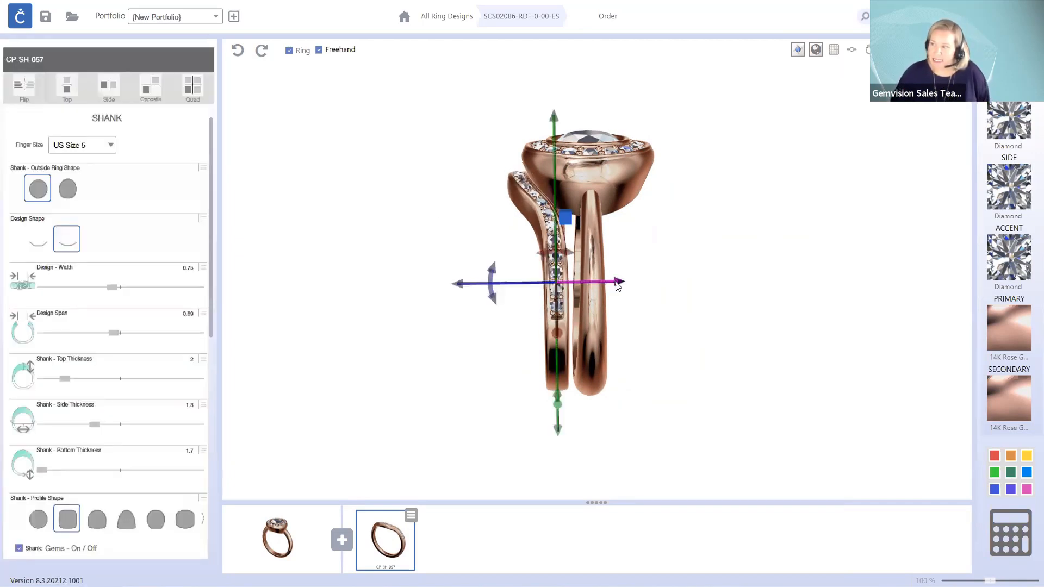
left_click_drag(619, 287, 625, 285)
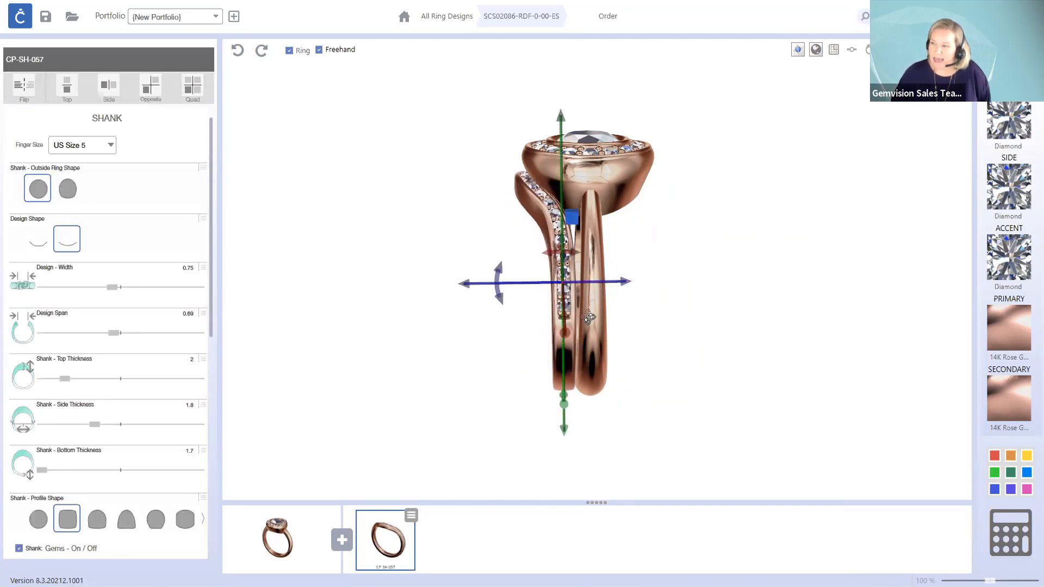
right_click_drag(592, 320, 725, 382)
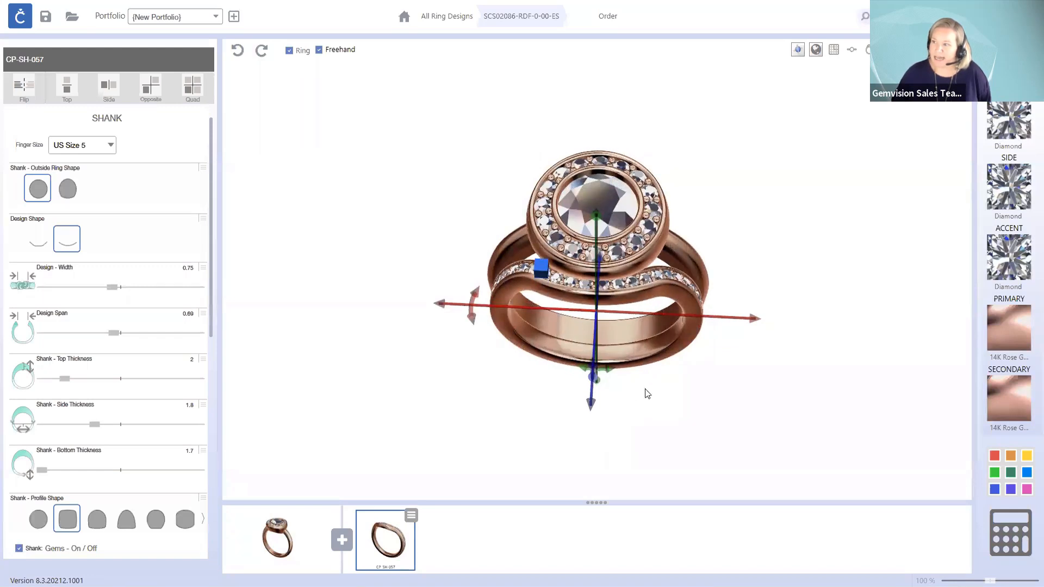
right_click_drag(646, 392, 647, 422)
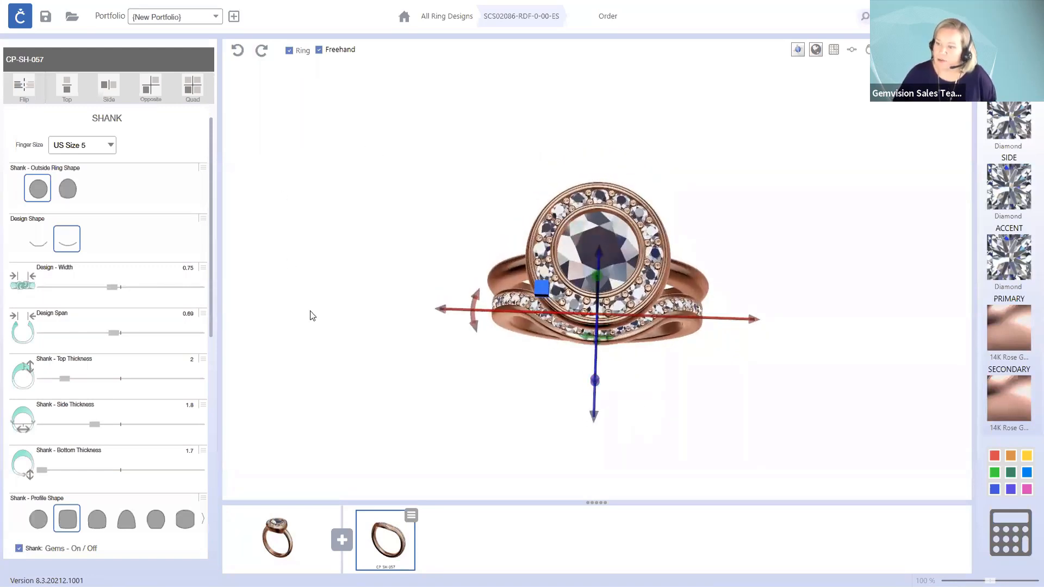
- Widen the band's curve around the halo by setting Design Span to 1 and Design Width to 0.8
left_click(853, 51)
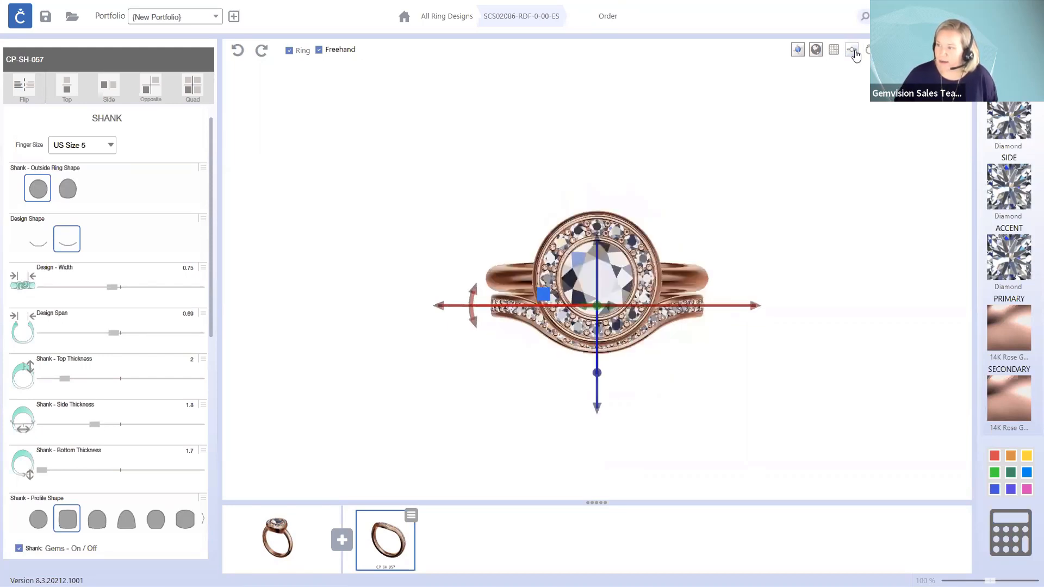
left_click(507, 336)
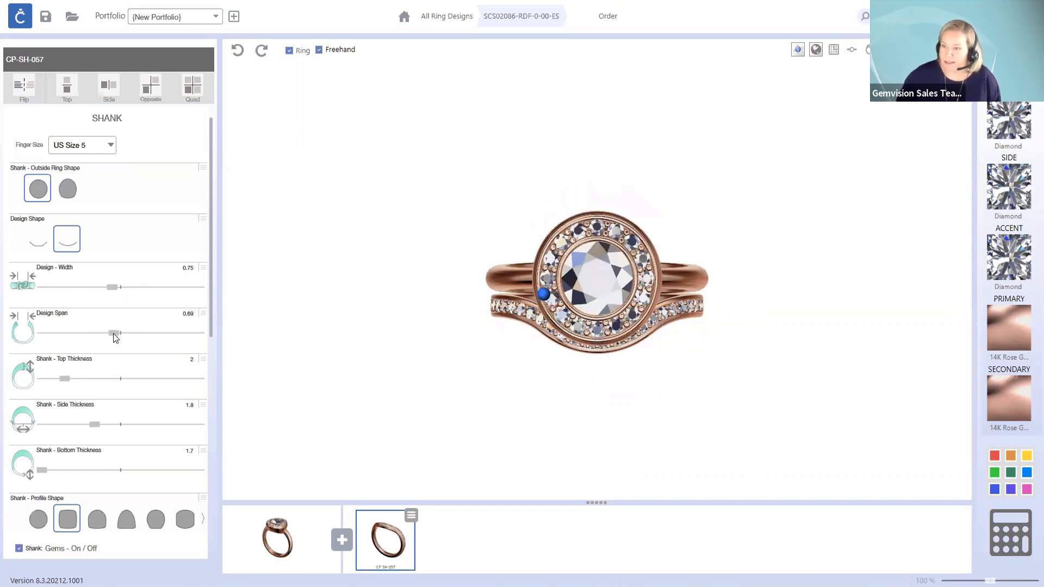
left_click_drag(114, 335, 145, 332)
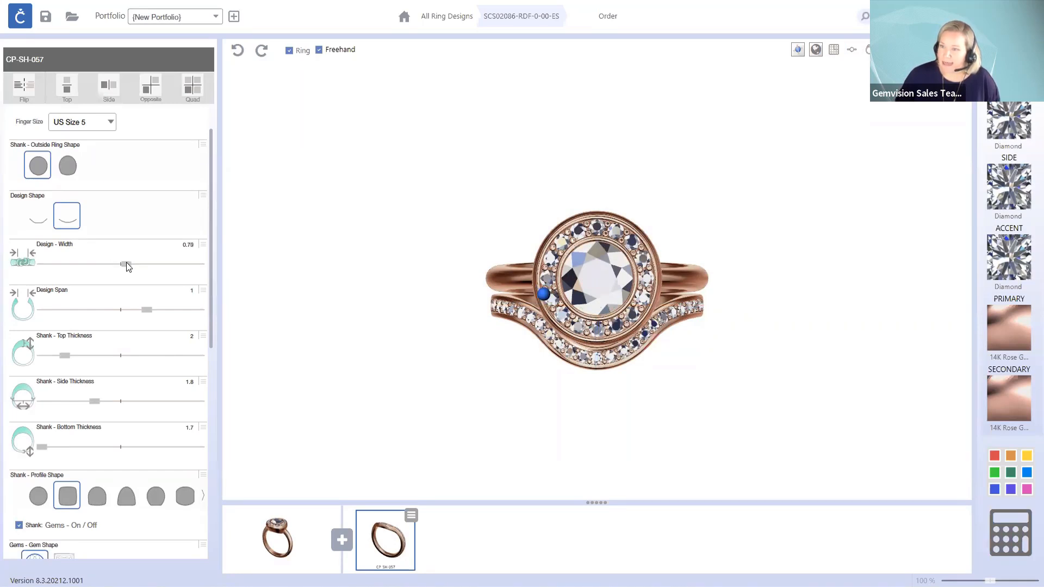
left_click_drag(126, 265, 131, 266)
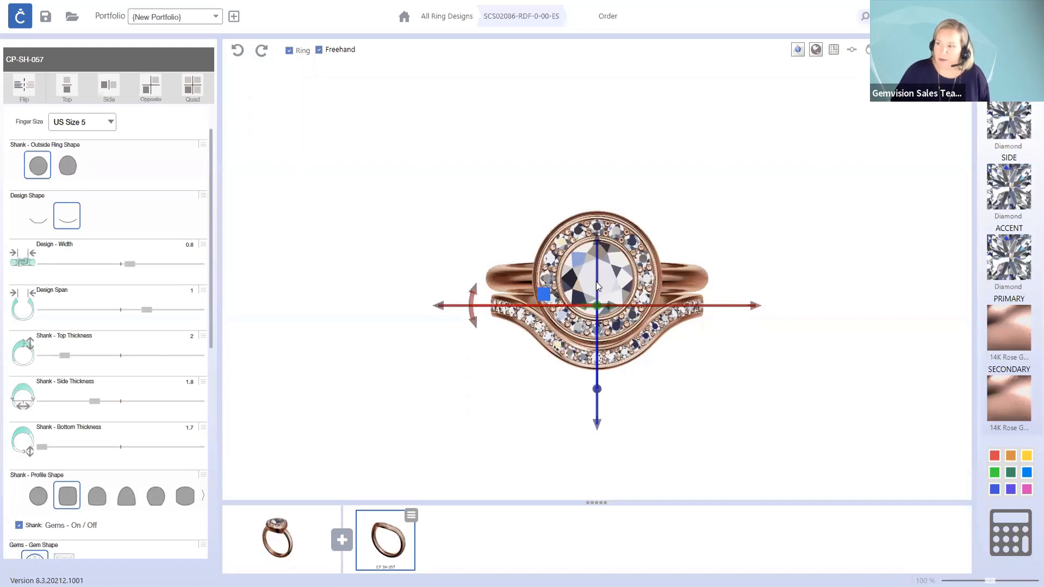
- Mirror the curved band onto the opposite side of the bezel ring and hide the move and rotate manipulator
left_click(67, 88)
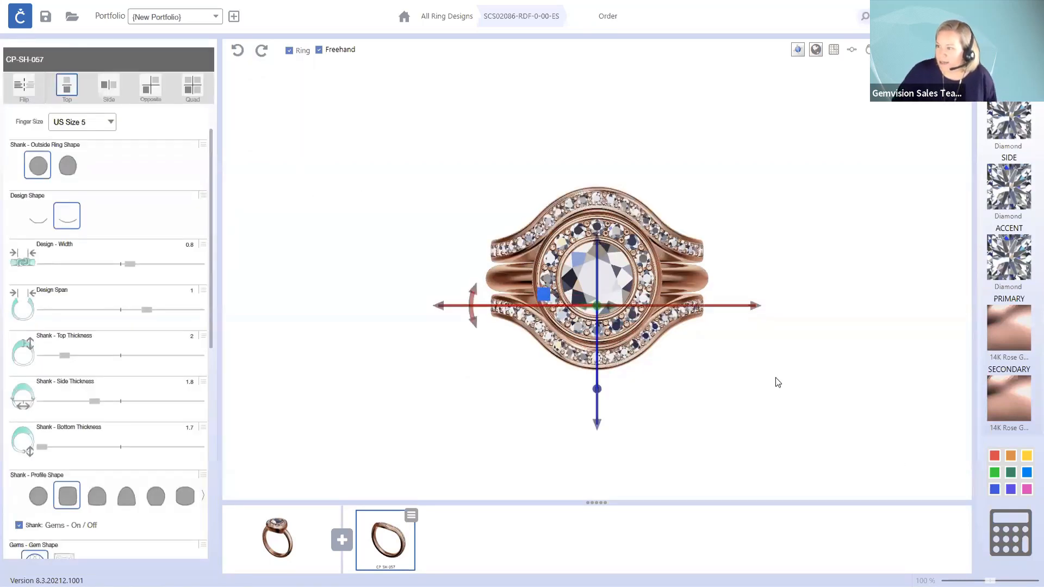
right_click_drag(775, 376, 724, 373)
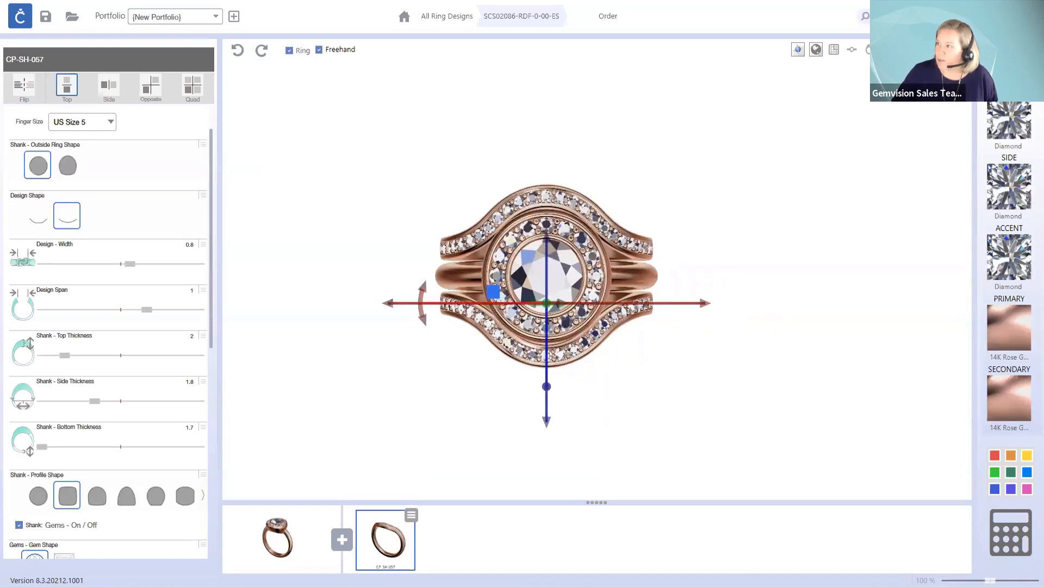
left_click(924, 50)
right_click_drag(656, 385, 640, 420)
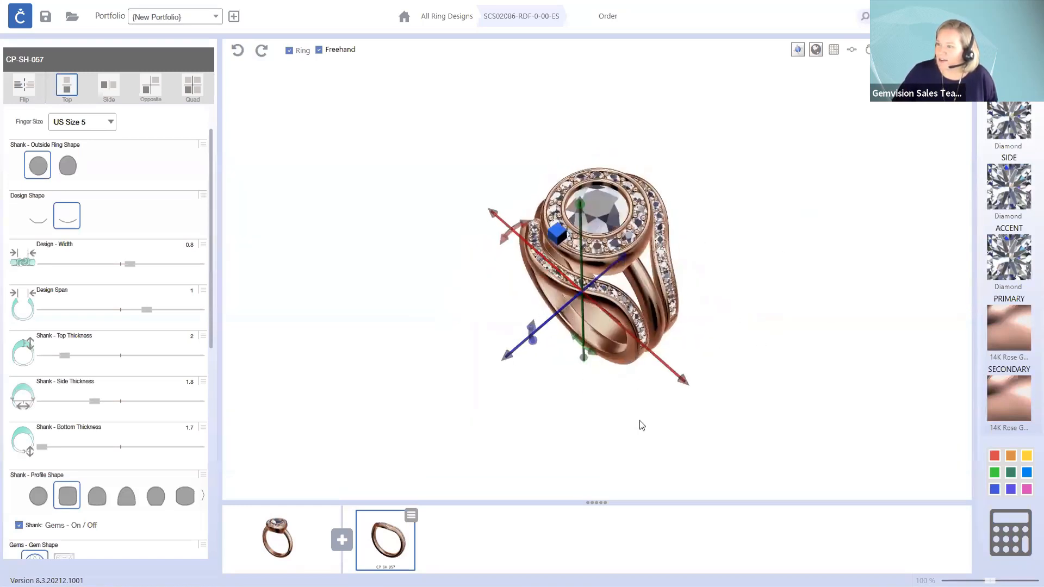
left_click(798, 51)
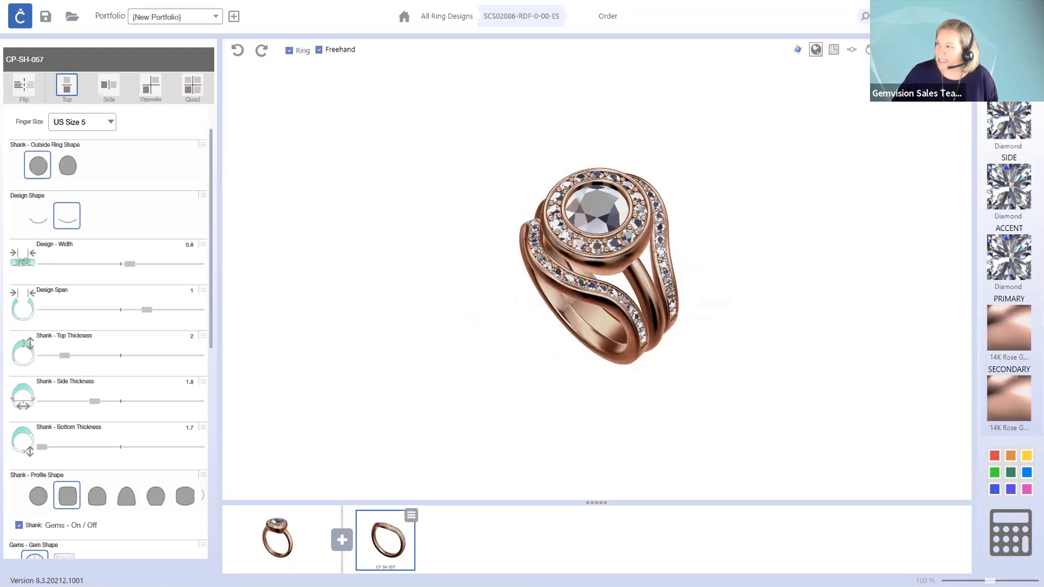
- Try the ring set on a woman's hand with a dark brown skin tone and pink nail color
left_click(888, 50)
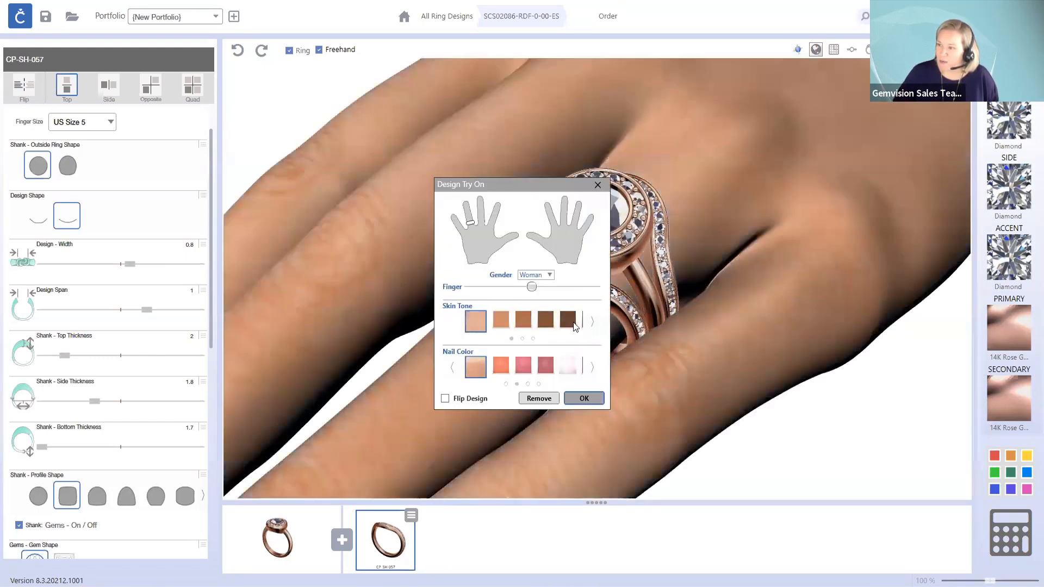
left_click(569, 319)
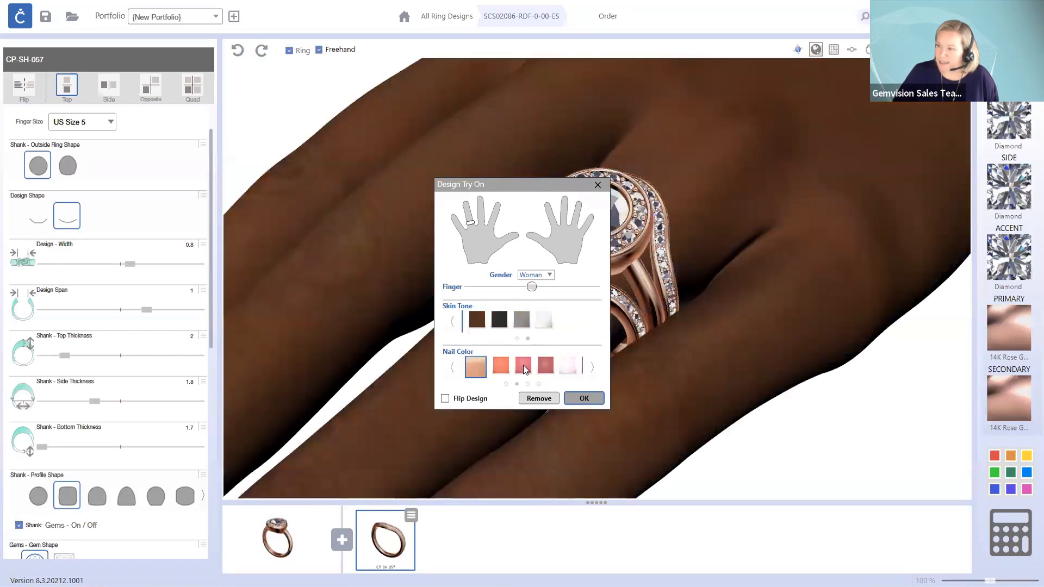
left_click(525, 370)
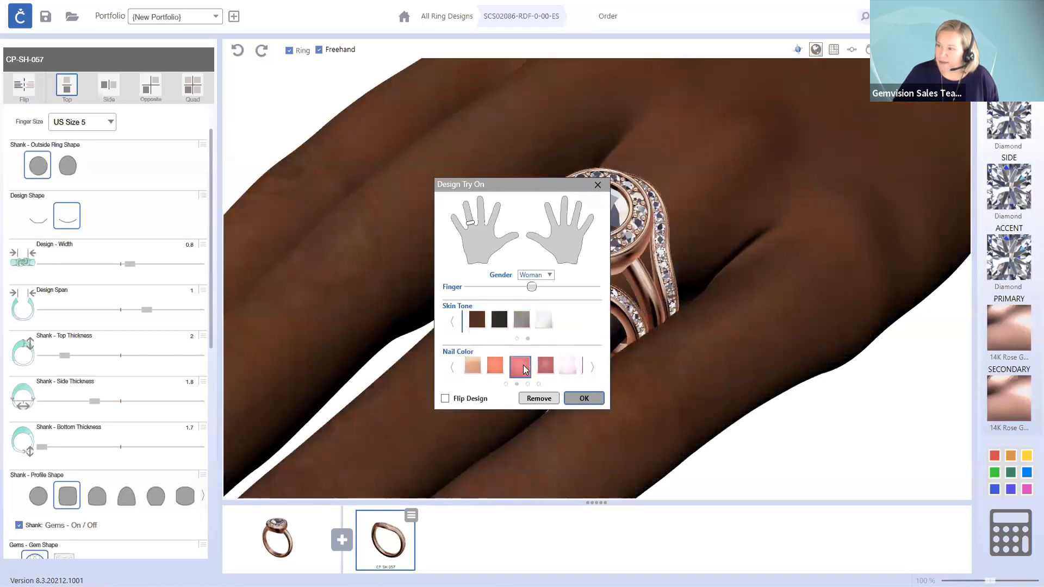
left_click(581, 399)
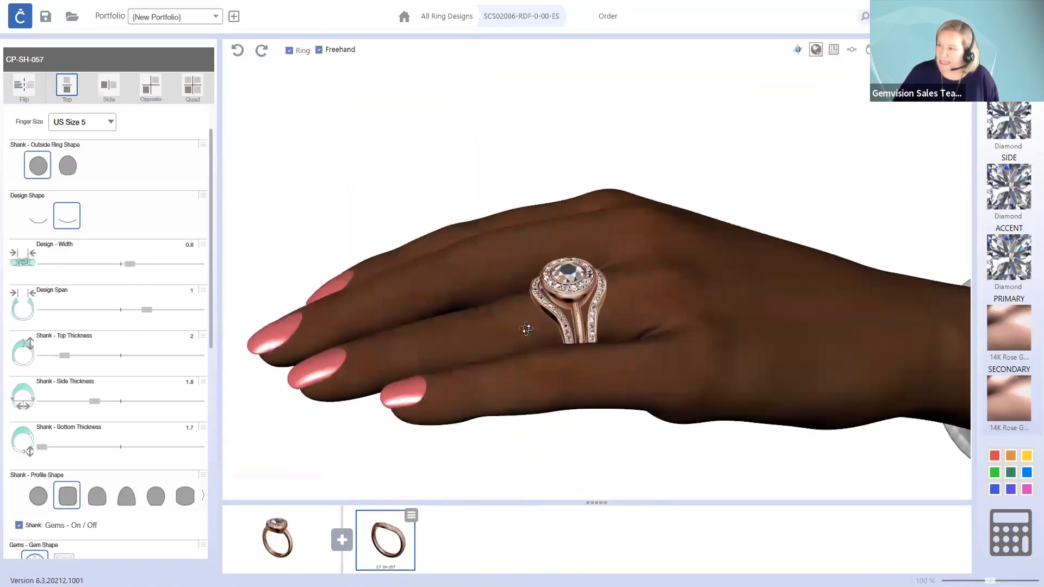
left_click_drag(526, 328, 572, 372)
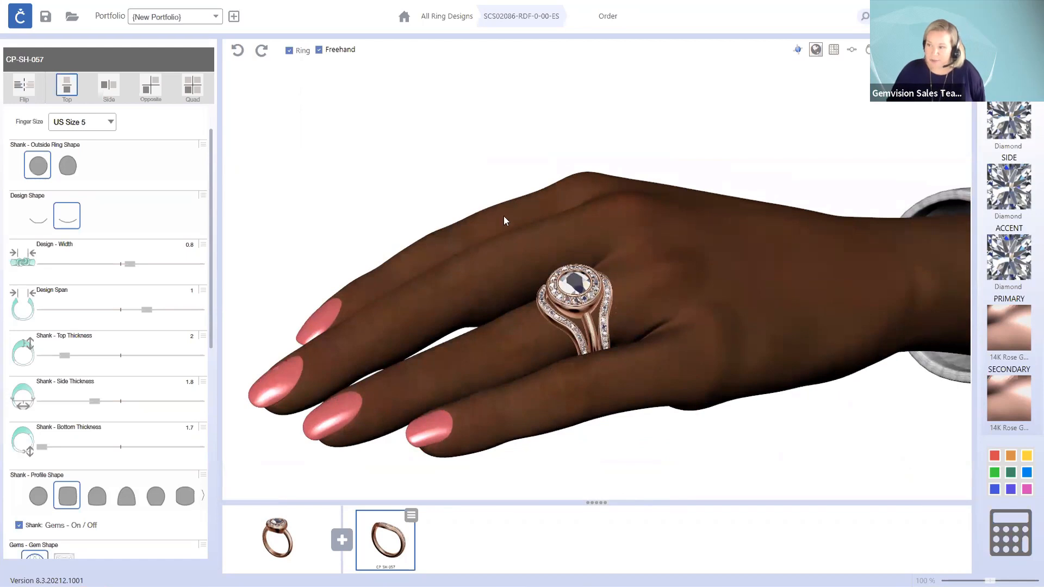
- Review the quick estimate of weights and prices by metal and diamond quality, and return to the ring on the hand
left_click(1021, 548)
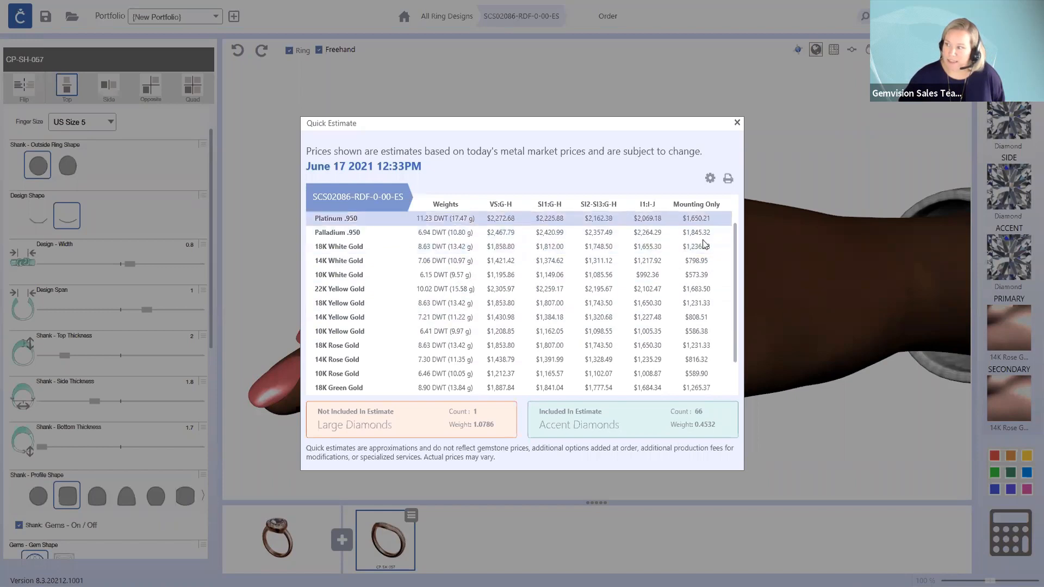
left_click_drag(735, 266, 741, 234)
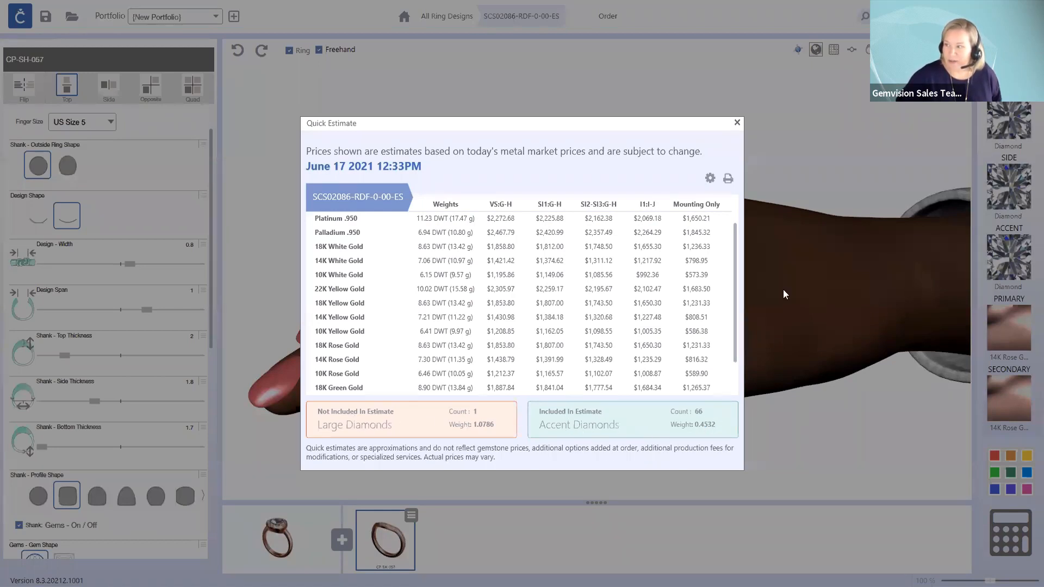
left_click(737, 122)
right_click_drag(627, 403, 629, 428)
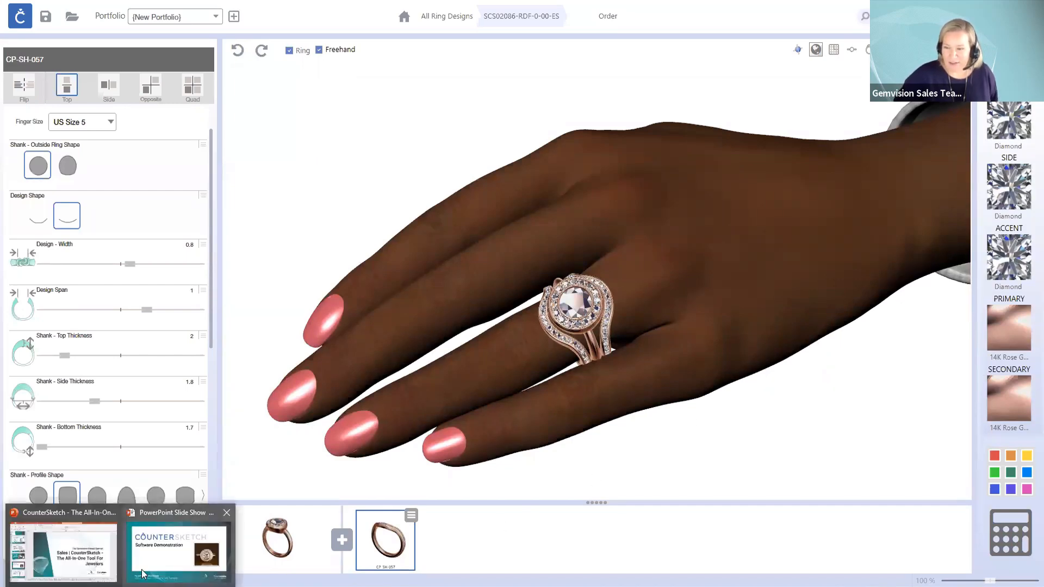
- Switch to the running PowerPoint slide show of the CounterSketch presentation
left_click(182, 536)
left_click(207, 512)
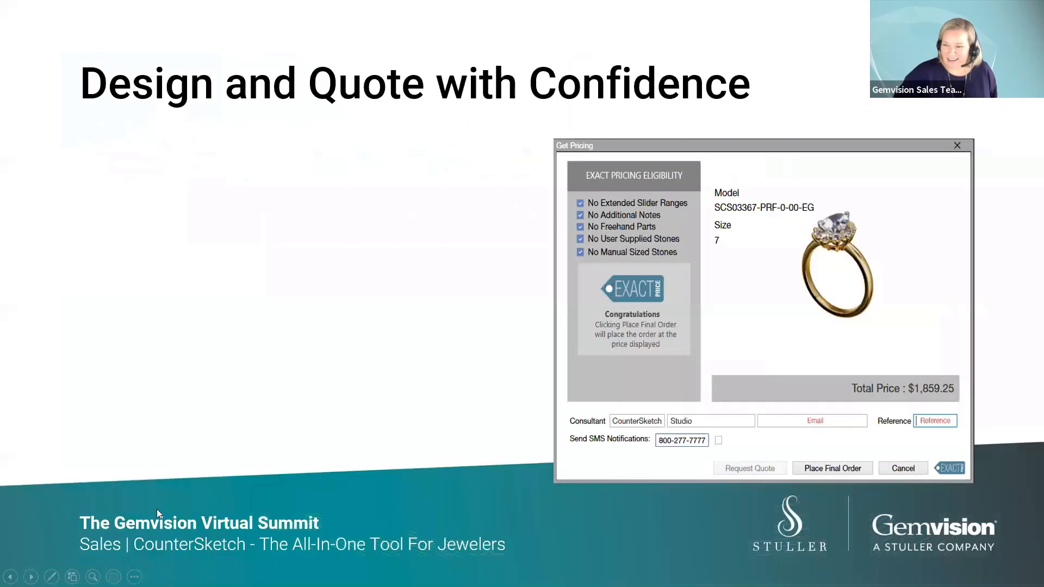